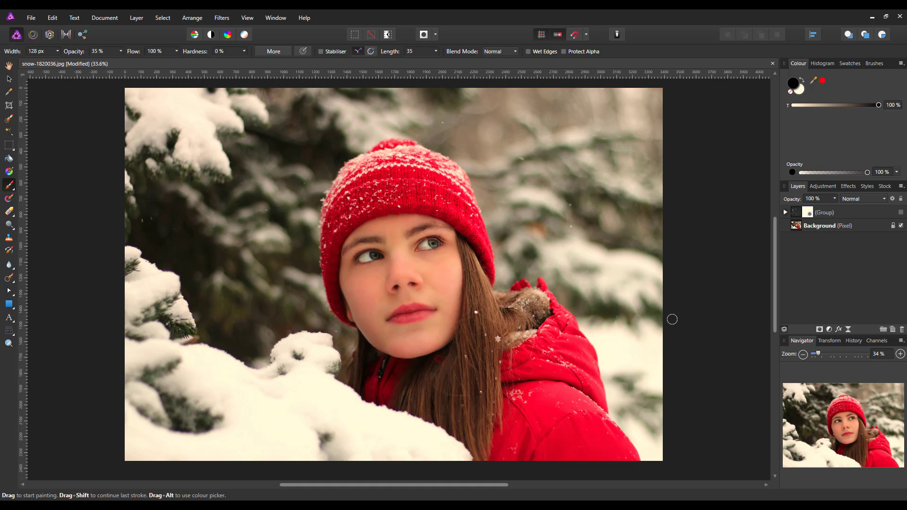
Step: Preview the old (Group) snow layer by toggling its visibility, then delete it
{"action": "left_click", "coordinate": [901, 212]}
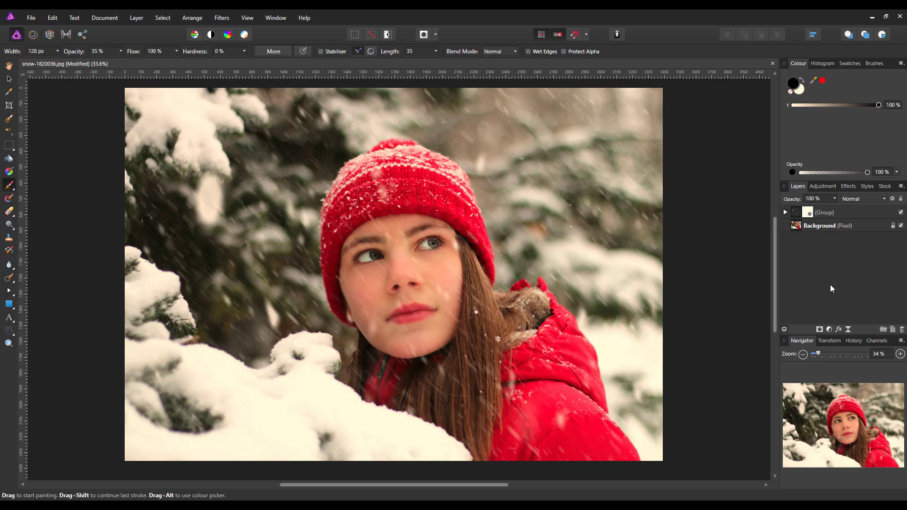
{"action": "left_click", "coordinate": [901, 213]}
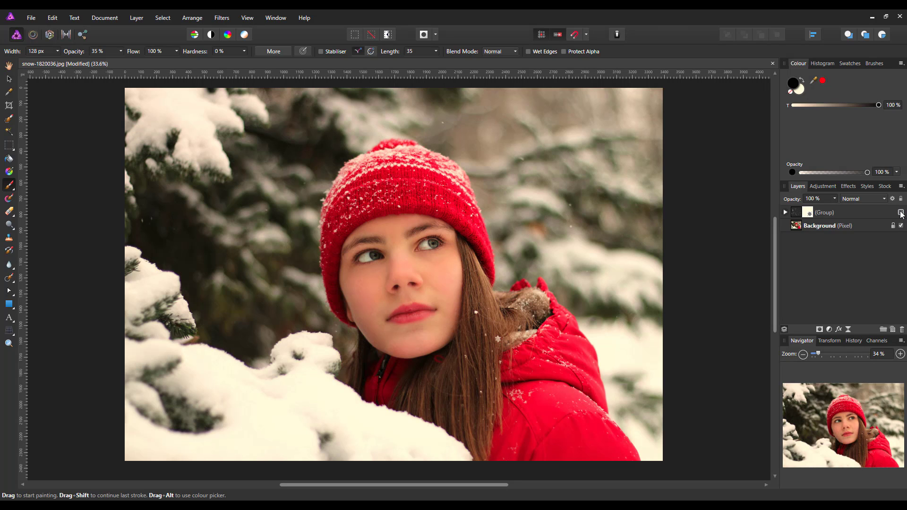
{"action": "left_click", "coordinate": [854, 211]}
{"action": "right_click", "coordinate": [854, 211]}
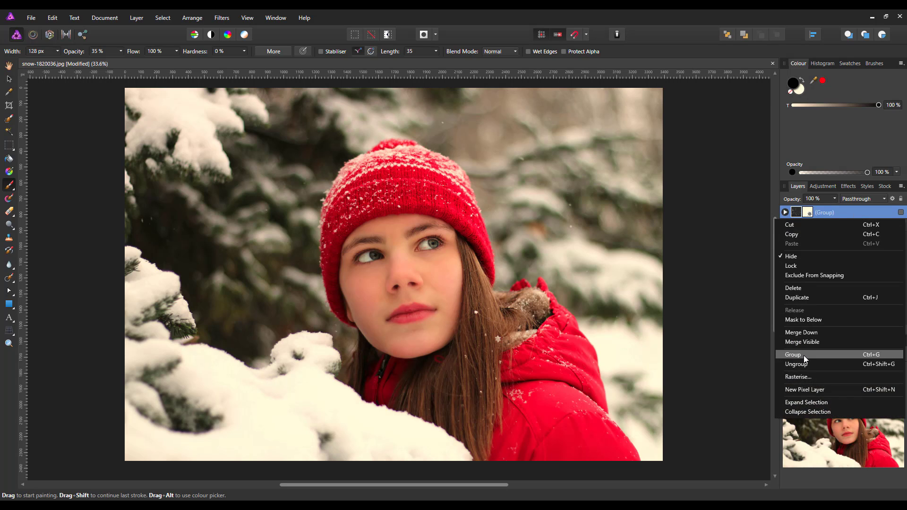
{"action": "left_click", "coordinate": [800, 288]}
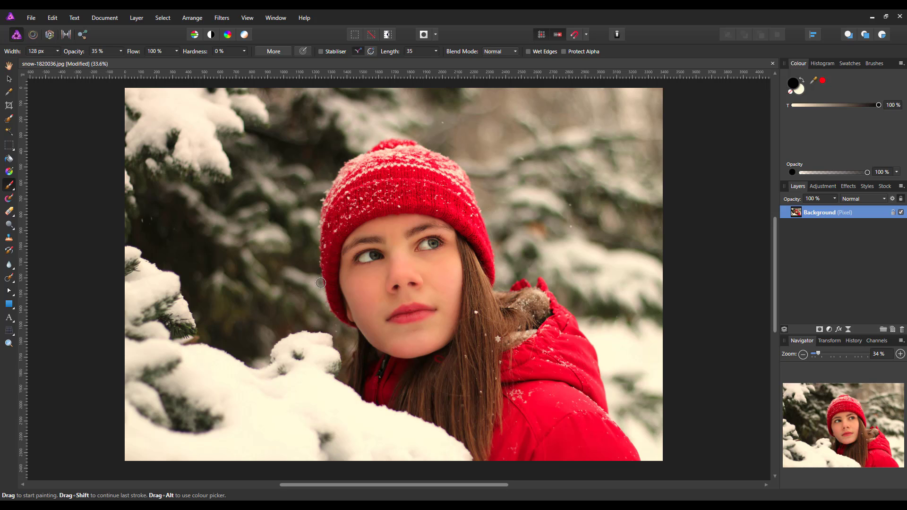
Step: Bring the Edge snow tutorial forward and scroll to steps 1 and 2
{"action": "mouse_move", "coordinate": [221, 508]}
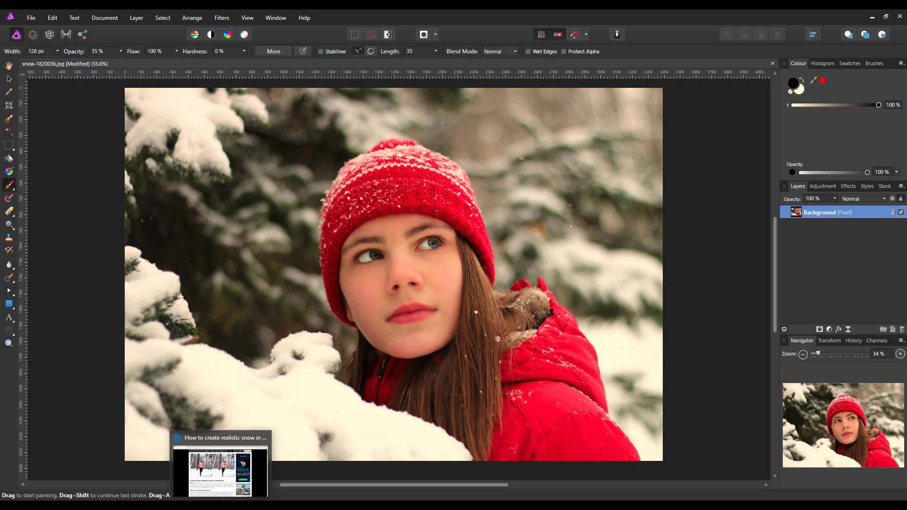
{"action": "left_click", "coordinate": [220, 468]}
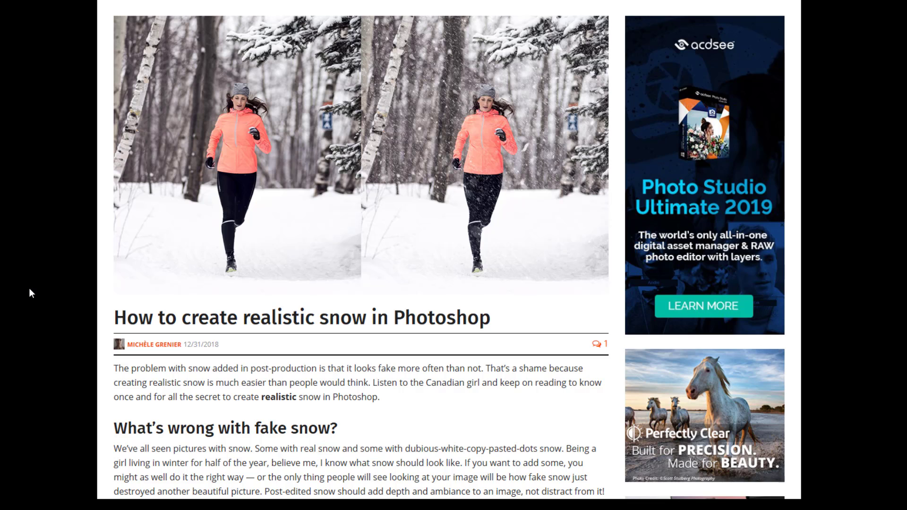
{"action": "scroll", "coordinate": [295, 312], "scroll_direction": "down", "scroll_amount": 2}
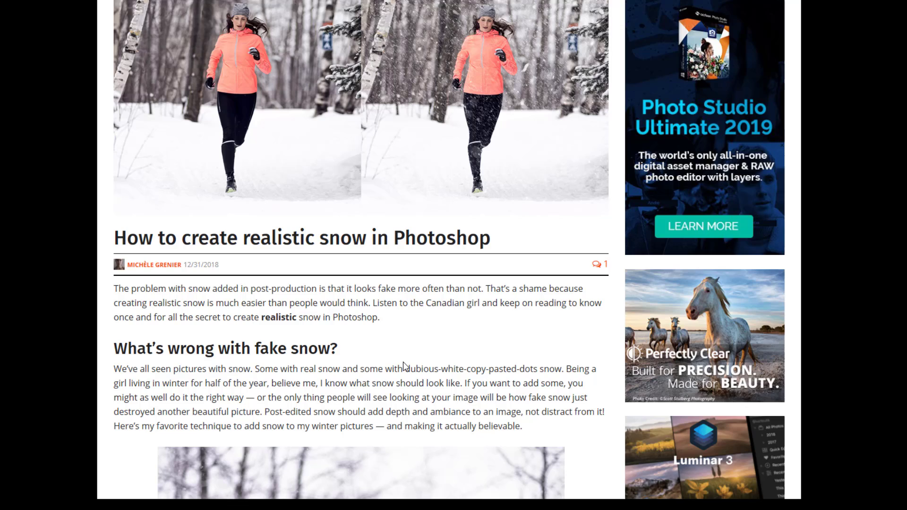
{"action": "scroll", "coordinate": [405, 365], "scroll_direction": "down", "scroll_amount": 2}
{"action": "scroll", "coordinate": [404, 367], "scroll_direction": "down", "scroll_amount": 5}
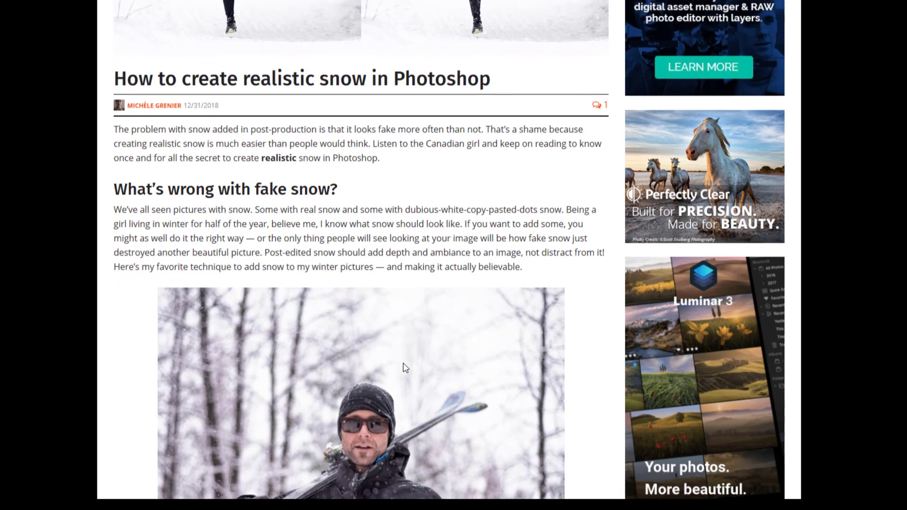
{"action": "scroll", "coordinate": [404, 368], "scroll_direction": "down", "scroll_amount": 4}
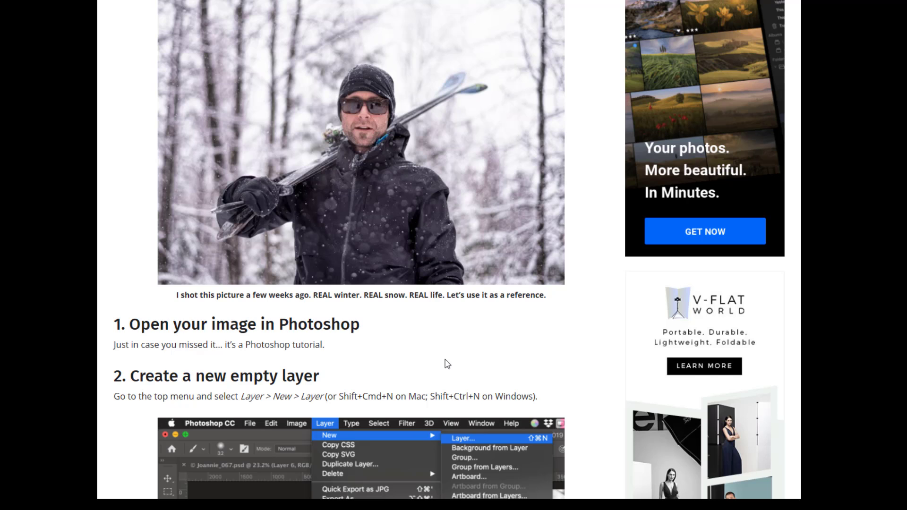
{"action": "scroll", "coordinate": [447, 363], "scroll_direction": "down", "scroll_amount": 5}
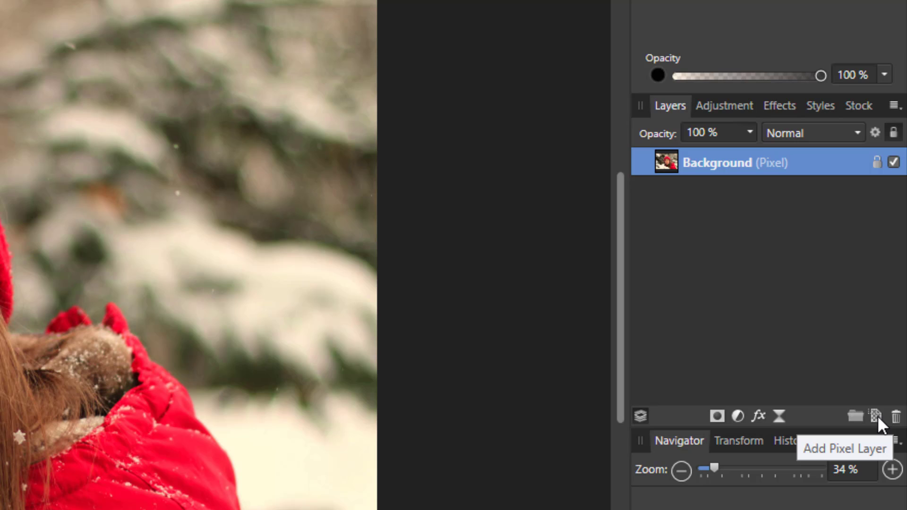
Step: Add an empty pixel layer above Background with the Add Pixel Layer button
{"action": "left_click", "coordinate": [875, 416]}
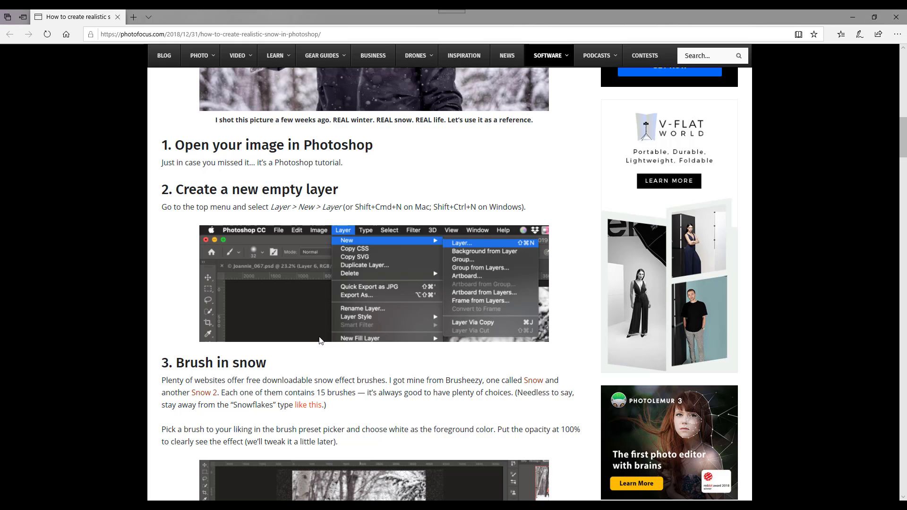
Step: Close both Brusheezy snow brush tabs and scroll the article to '3. Brush in snow'
{"action": "scroll", "coordinate": [321, 339], "scroll_direction": "down", "scroll_amount": 1}
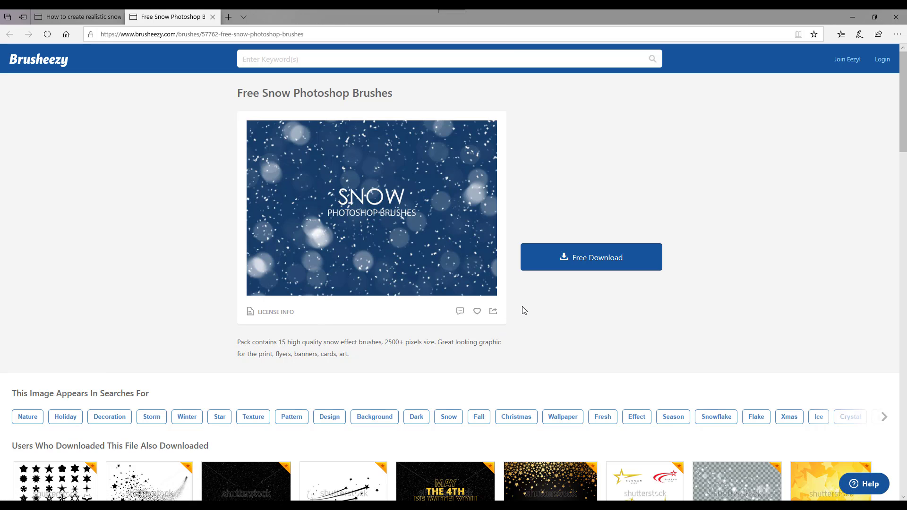
{"action": "left_click", "coordinate": [81, 17]}
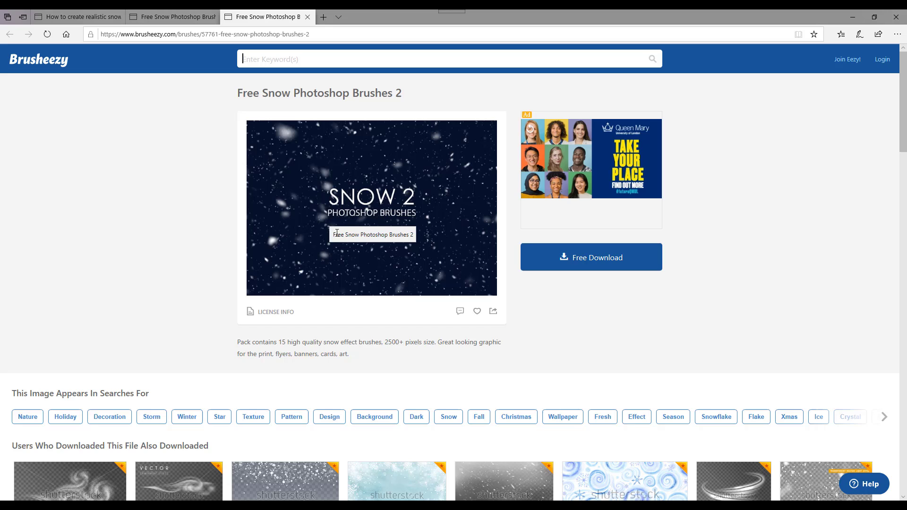
{"action": "left_click", "coordinate": [307, 17]}
{"action": "left_click", "coordinate": [213, 17]}
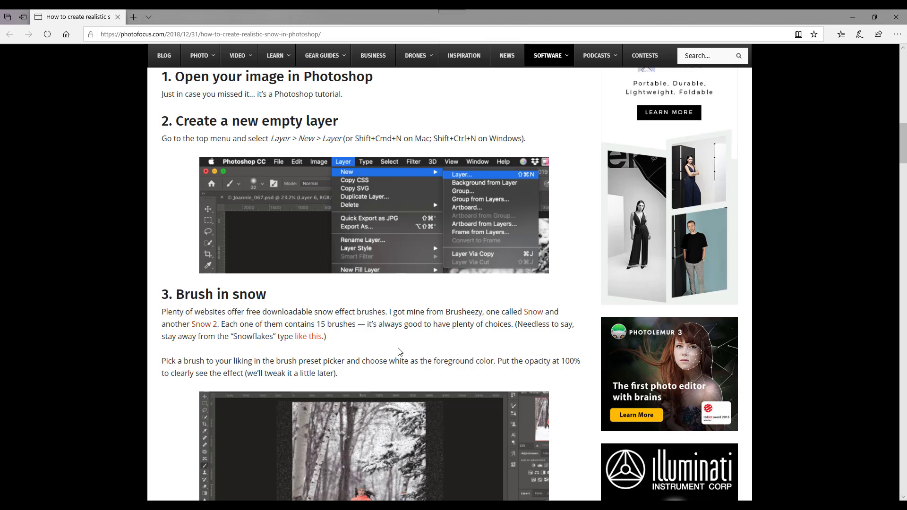
{"action": "scroll", "coordinate": [429, 330], "scroll_direction": "down", "scroll_amount": 2}
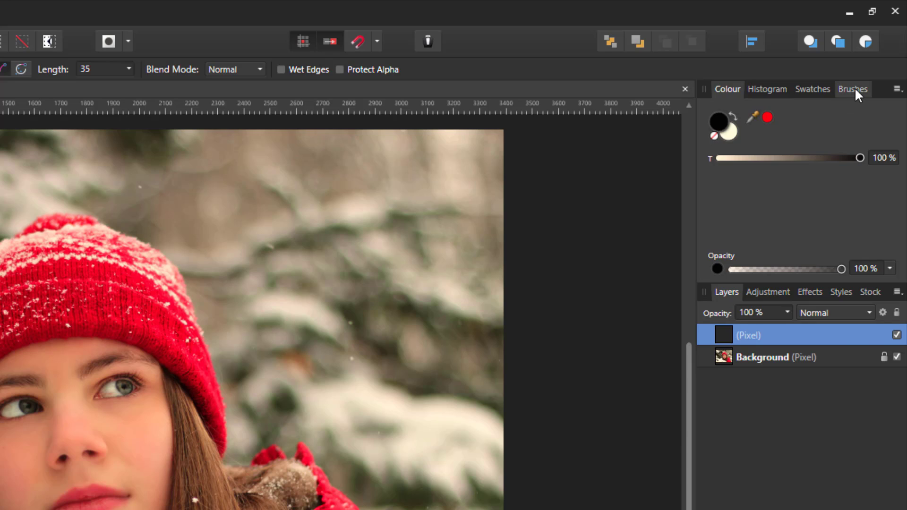
Step: In the Brushes panel, load the Free Snow Photoshop Brushes 2 category
{"action": "left_click", "coordinate": [853, 89]}
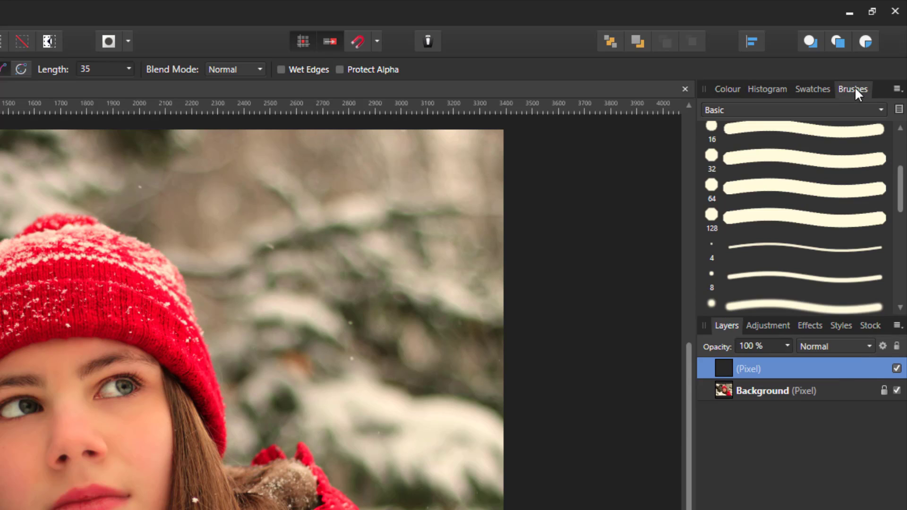
{"action": "left_click", "coordinate": [897, 90]}
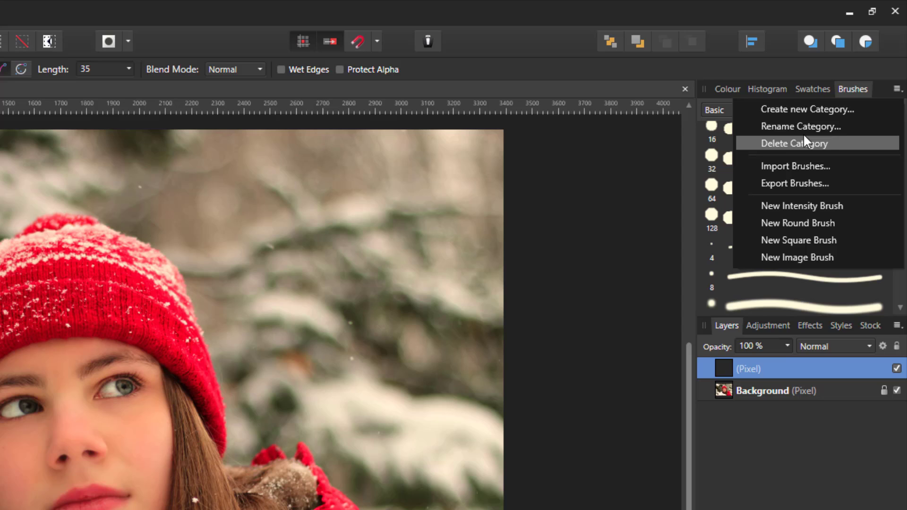
{"action": "left_click", "coordinate": [851, 88]}
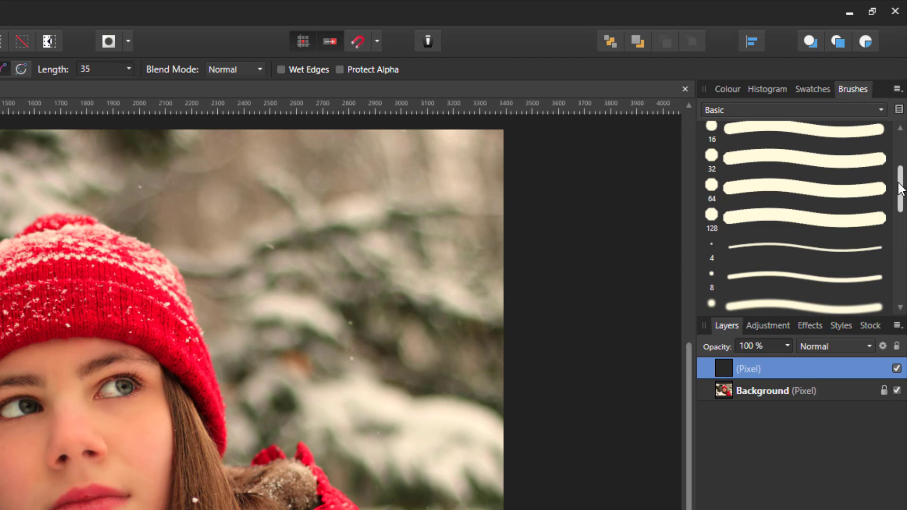
{"action": "left_click", "coordinate": [880, 109]}
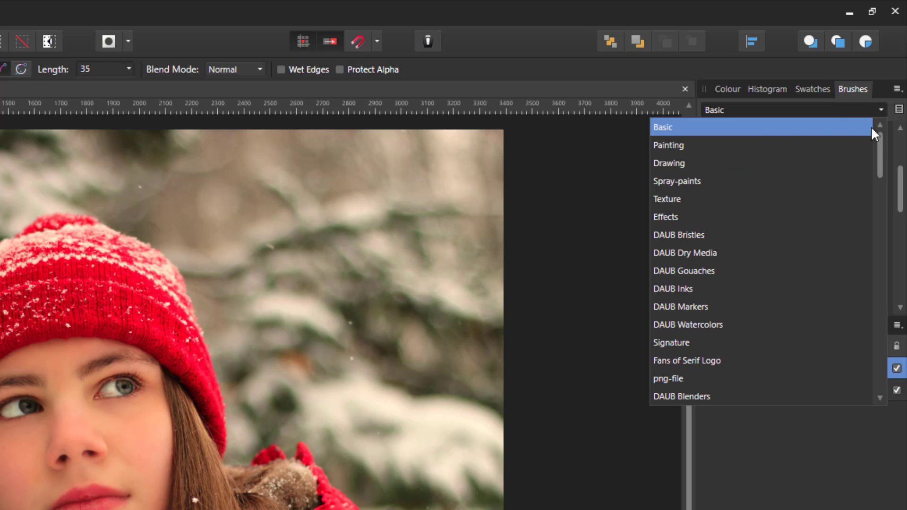
{"action": "left_click_drag", "start_coordinate": [881, 140], "coordinate": [889, 337]}
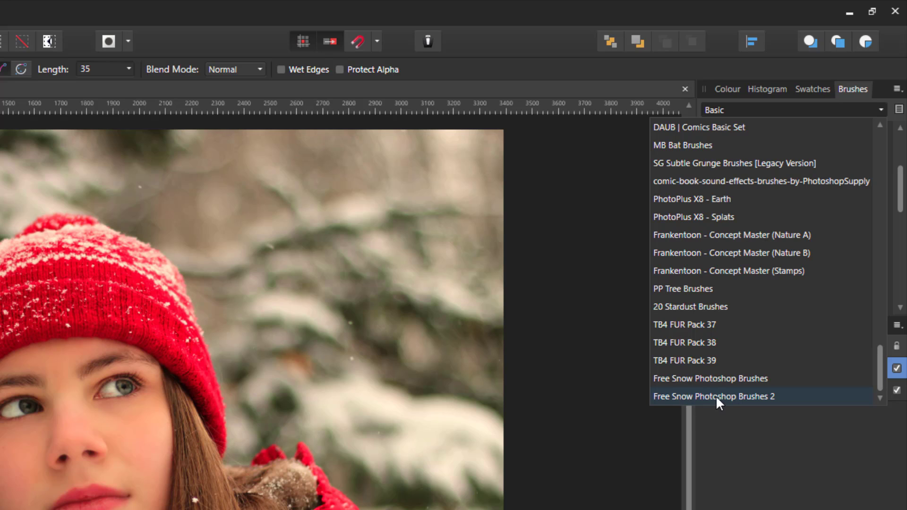
{"action": "left_click", "coordinate": [756, 397]}
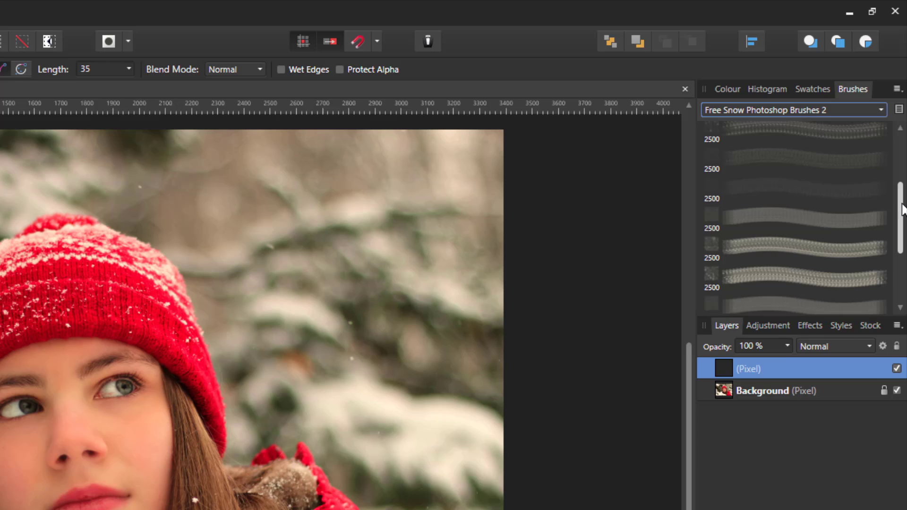
{"action": "scroll", "coordinate": [901, 215], "scroll_direction": "down", "scroll_amount": 1}
{"action": "scroll", "coordinate": [900, 189], "scroll_direction": "up", "scroll_amount": 3}
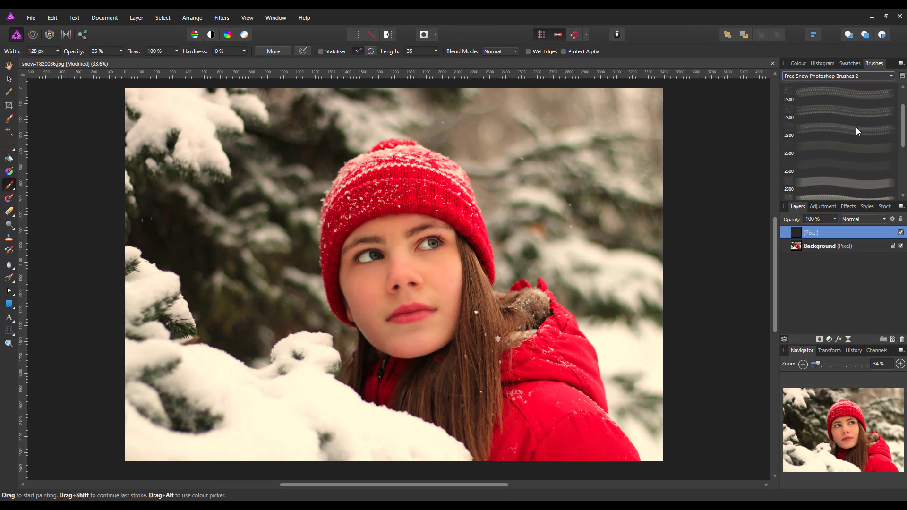
Step: Pick a 2500 px snow brush, paint a test stroke, and undo it
{"action": "left_click", "coordinate": [827, 133]}
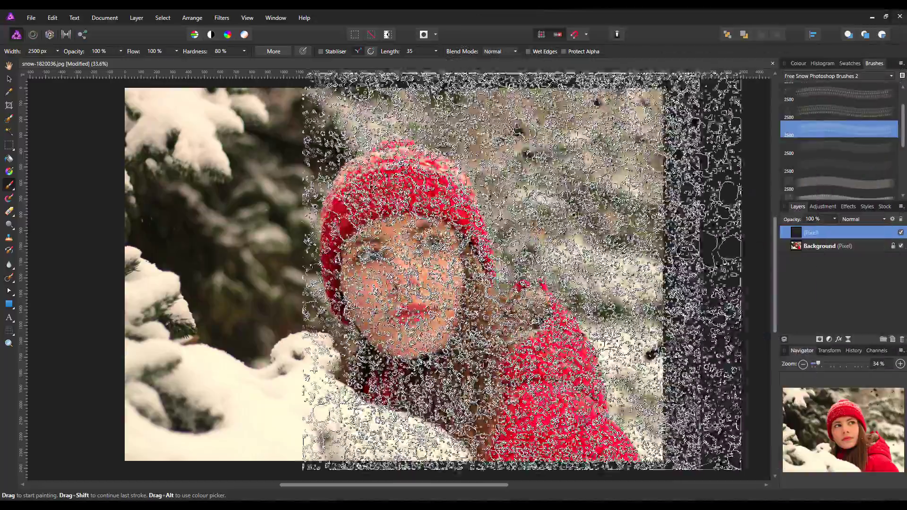
{"action": "mouse_move", "coordinate": [522, 271]}
{"action": "left_mouse_down"}
{"action": "mouse_move", "coordinate": [409, 263]}
{"action": "mouse_move", "coordinate": [277, 308]}
{"action": "mouse_move", "coordinate": [233, 303]}
{"action": "mouse_move", "coordinate": [458, 301]}
{"action": "left_mouse_up"}
{"action": "key", "text": "ctrl+z"}
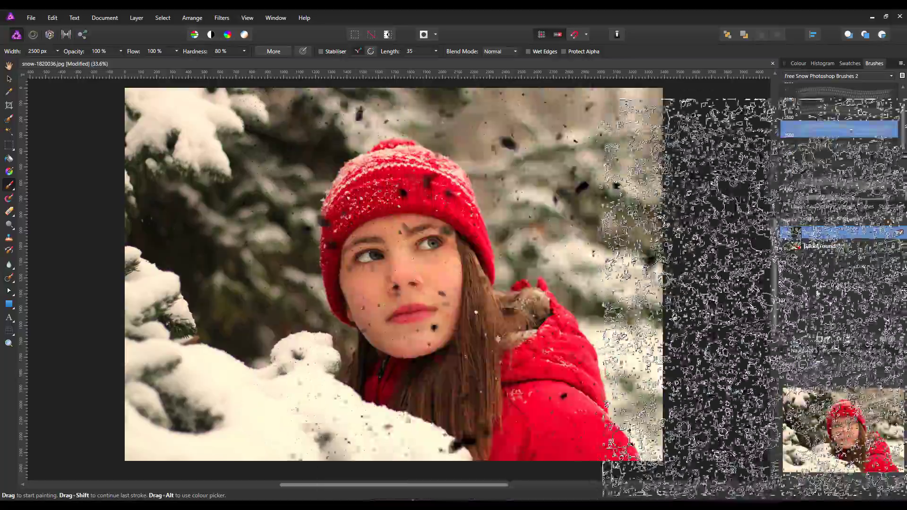
Step: Set white as the painting colour and stamp snowflakes across the photo
{"action": "left_click", "coordinate": [799, 63]}
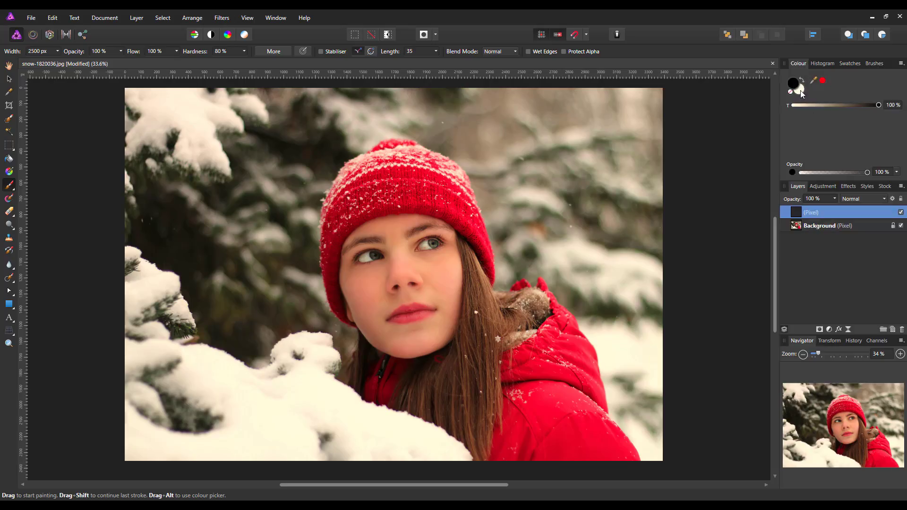
{"action": "left_click", "coordinate": [801, 90]}
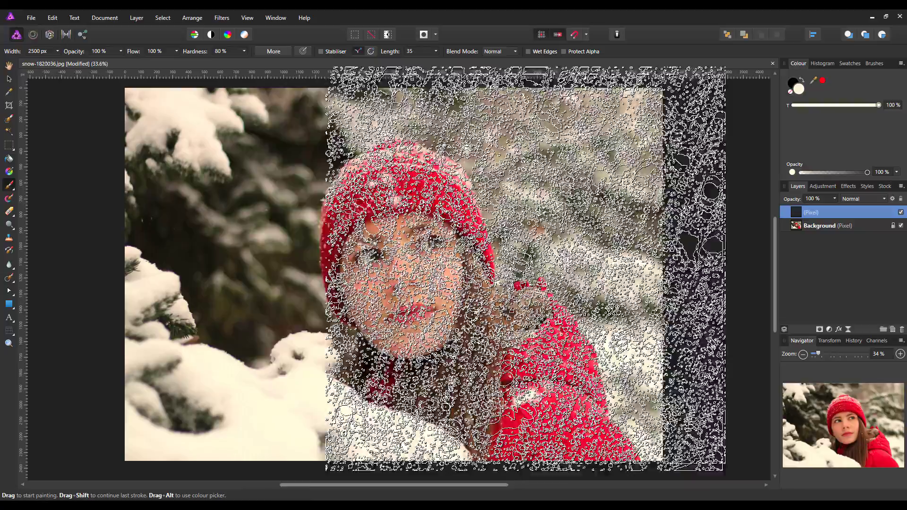
{"action": "left_click", "coordinate": [441, 291]}
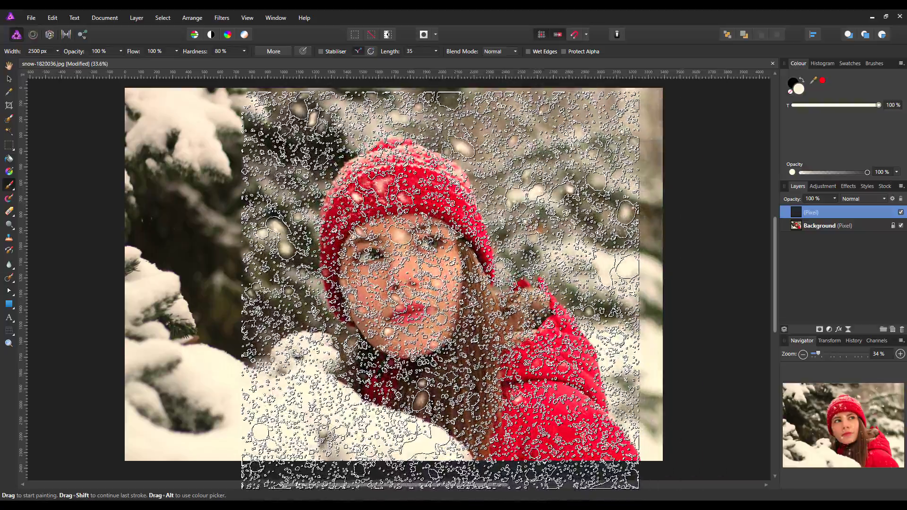
{"action": "mouse_move", "coordinate": [424, 272]}
{"action": "left_mouse_down"}
{"action": "mouse_move", "coordinate": [477, 272]}
{"action": "mouse_move", "coordinate": [385, 255]}
{"action": "mouse_move", "coordinate": [354, 269]}
{"action": "mouse_move", "coordinate": [359, 283]}
{"action": "mouse_move", "coordinate": [349, 288]}
{"action": "mouse_move", "coordinate": [380, 274]}
{"action": "mouse_move", "coordinate": [421, 273]}
{"action": "mouse_move", "coordinate": [400, 266]}
{"action": "mouse_move", "coordinate": [405, 284]}
{"action": "mouse_move", "coordinate": [415, 273]}
{"action": "left_mouse_up"}
{"action": "key", "text": "ctrl+z"}
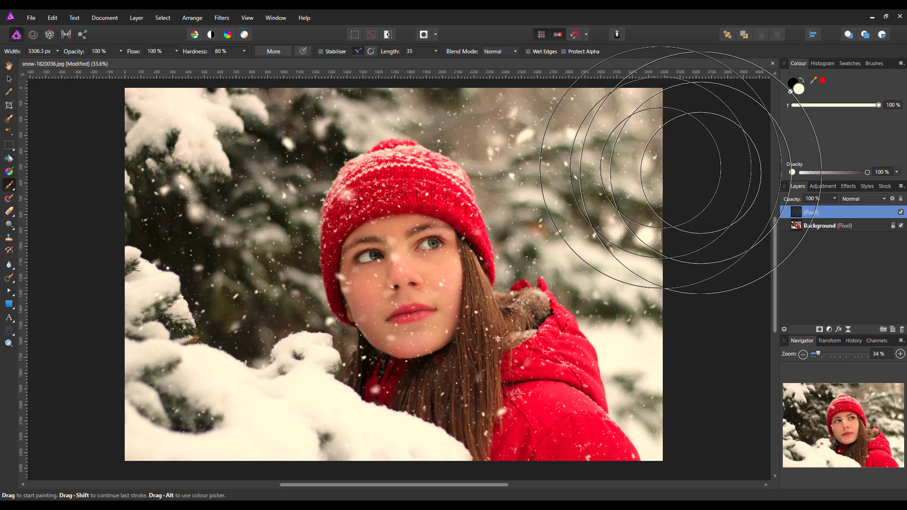
{"action": "left_click", "coordinate": [8, 65]}
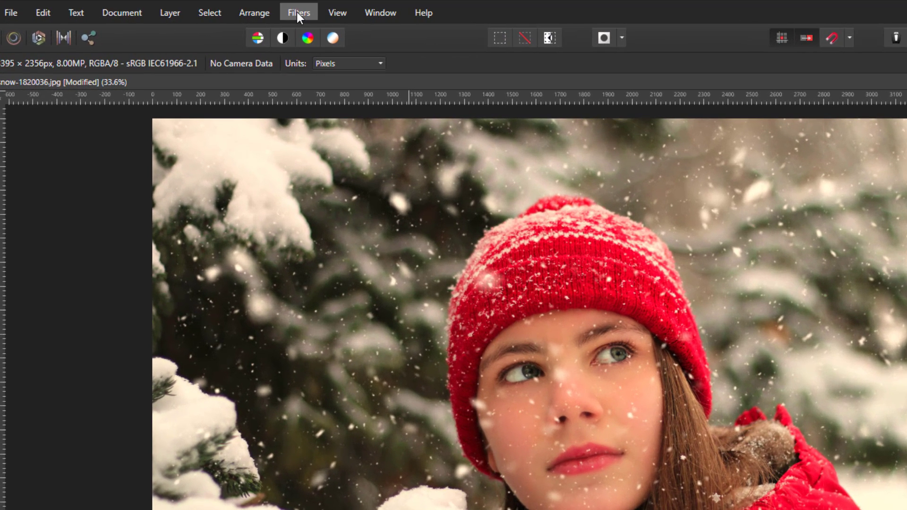
Step: Apply a Motion Blur with 315° rotation and 26.3 px radius to the snowflake layer
{"action": "left_click", "coordinate": [296, 12]}
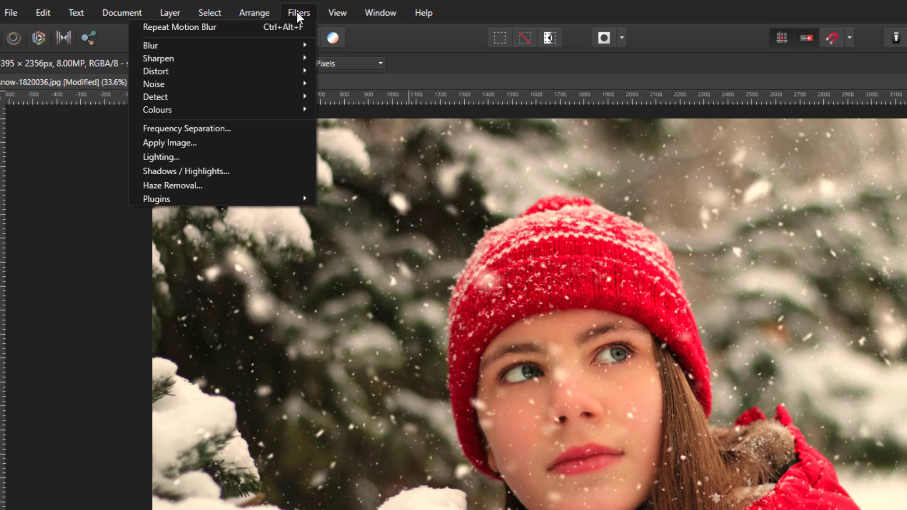
{"action": "mouse_move", "coordinate": [229, 45]}
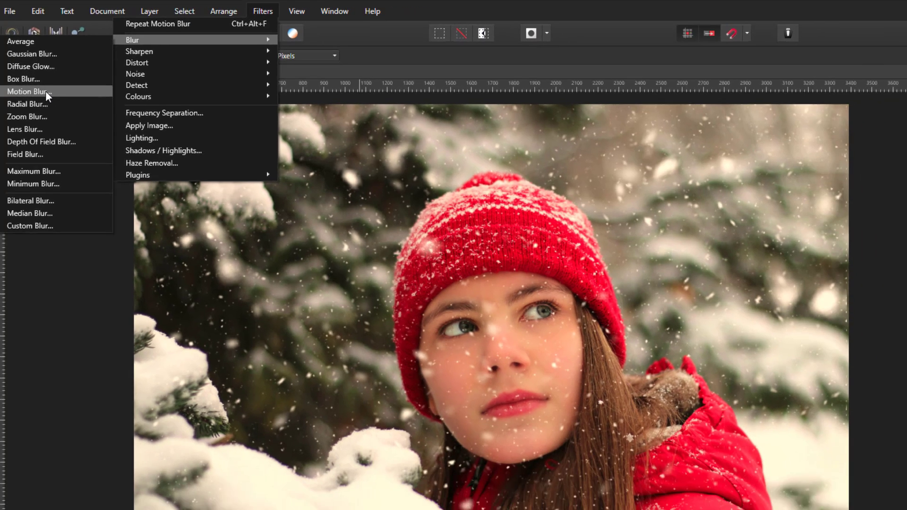
{"action": "left_click", "coordinate": [57, 104]}
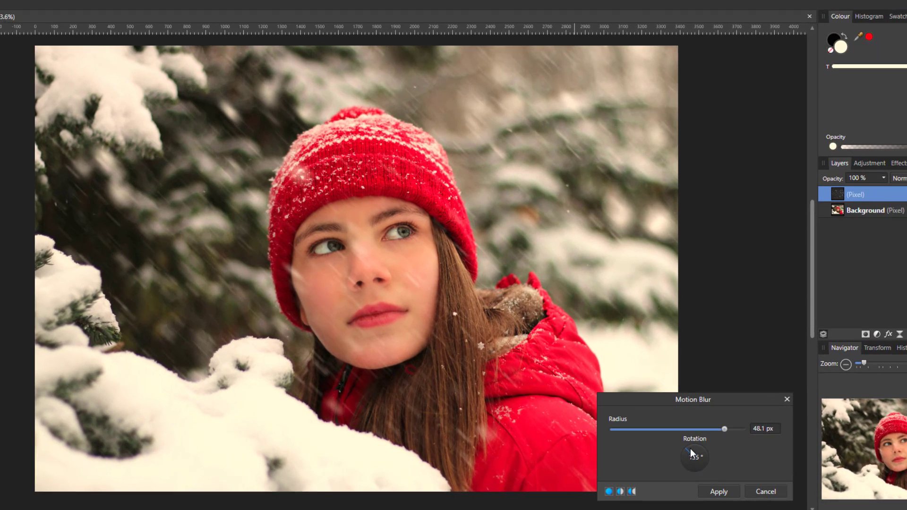
{"action": "left_click", "coordinate": [712, 452]}
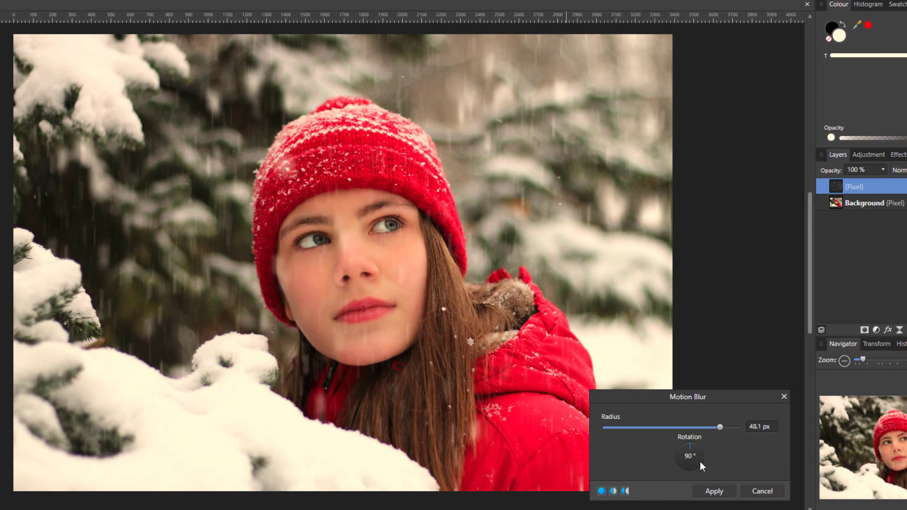
{"action": "left_click", "coordinate": [701, 457]}
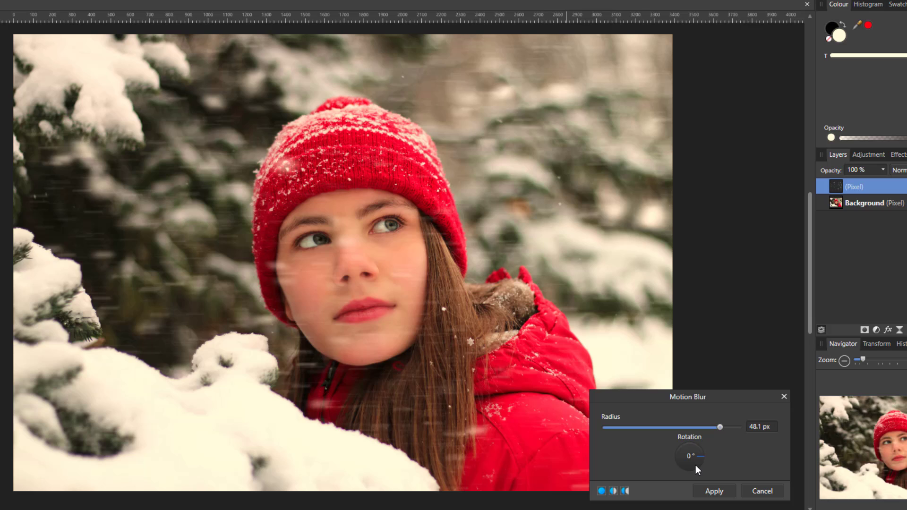
{"action": "left_click", "coordinate": [695, 465]}
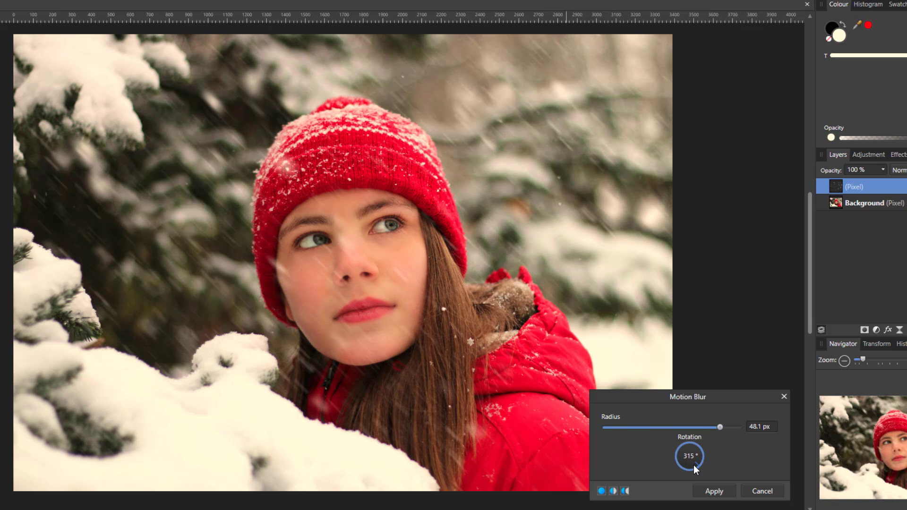
{"action": "left_click_drag", "start_coordinate": [716, 428], "coordinate": [622, 427]}
{"action": "left_click", "coordinate": [654, 428]}
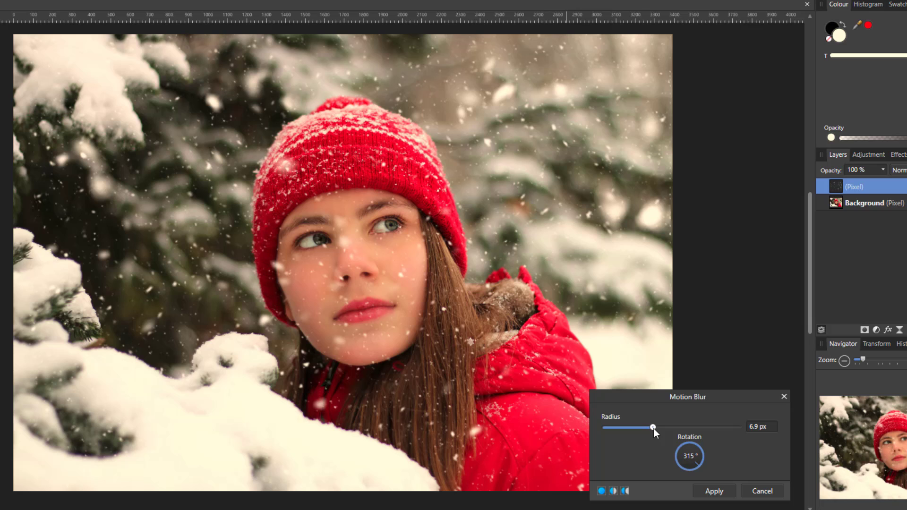
{"action": "left_click", "coordinate": [677, 428]}
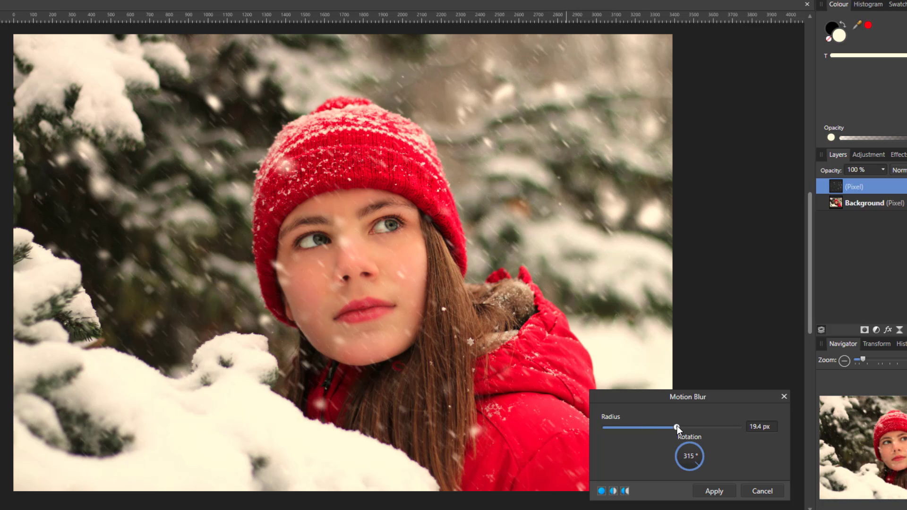
{"action": "left_click", "coordinate": [687, 428]}
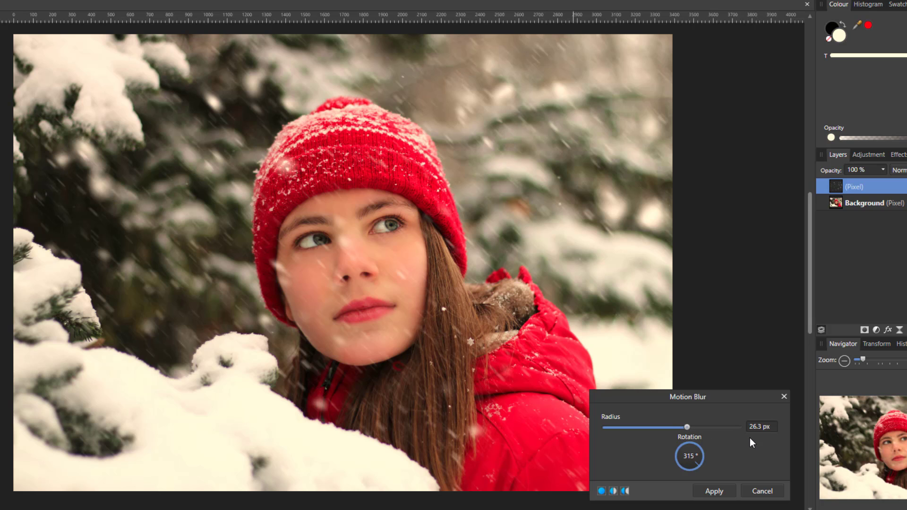
{"action": "left_click", "coordinate": [714, 491]}
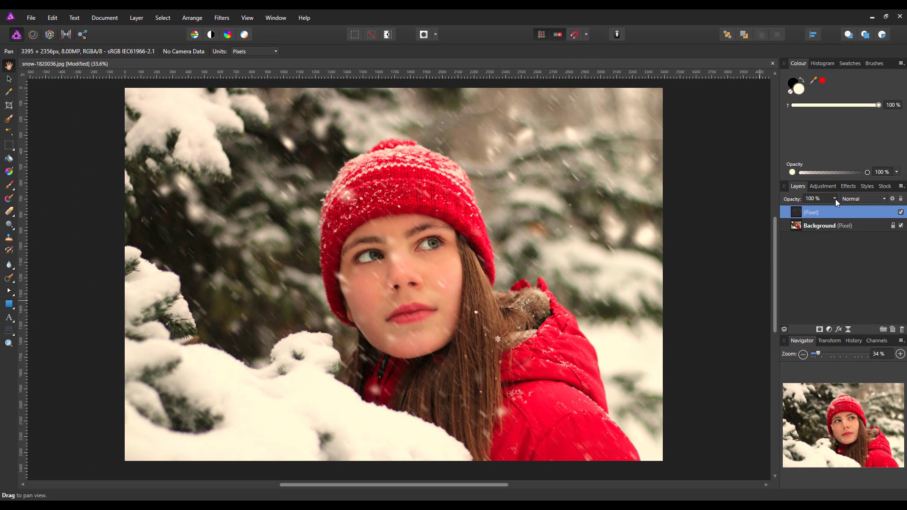
Step: Lower the blurred snow layer's opacity to 85%
{"action": "left_click", "coordinate": [835, 199]}
{"action": "left_click_drag", "start_coordinate": [837, 210], "coordinate": [840, 248]}
Step: Add a new pixel layer and choose a different snow brush
{"action": "left_click", "coordinate": [893, 329]}
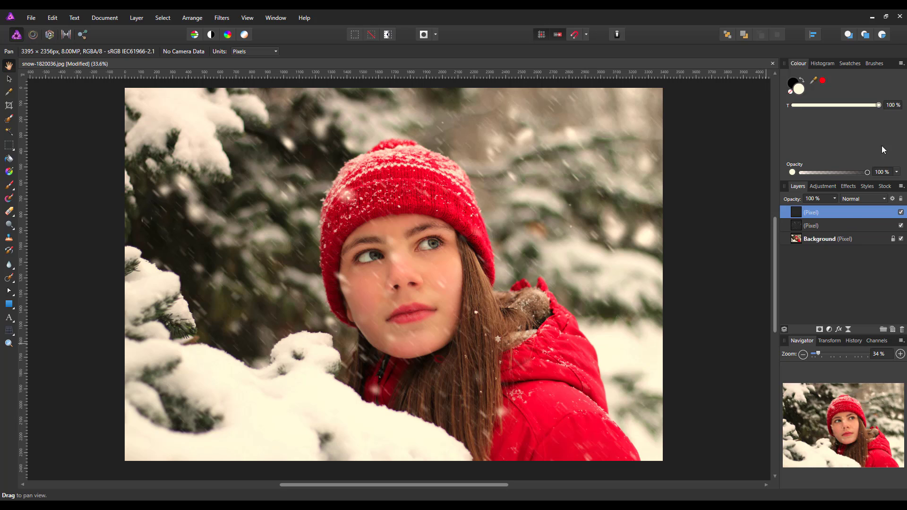
{"action": "left_click", "coordinate": [879, 63]}
{"action": "mouse_move", "coordinate": [905, 122]}
{"action": "left_mouse_down"}
{"action": "mouse_move", "coordinate": [905, 108]}
{"action": "mouse_move", "coordinate": [906, 160]}
{"action": "left_mouse_up"}
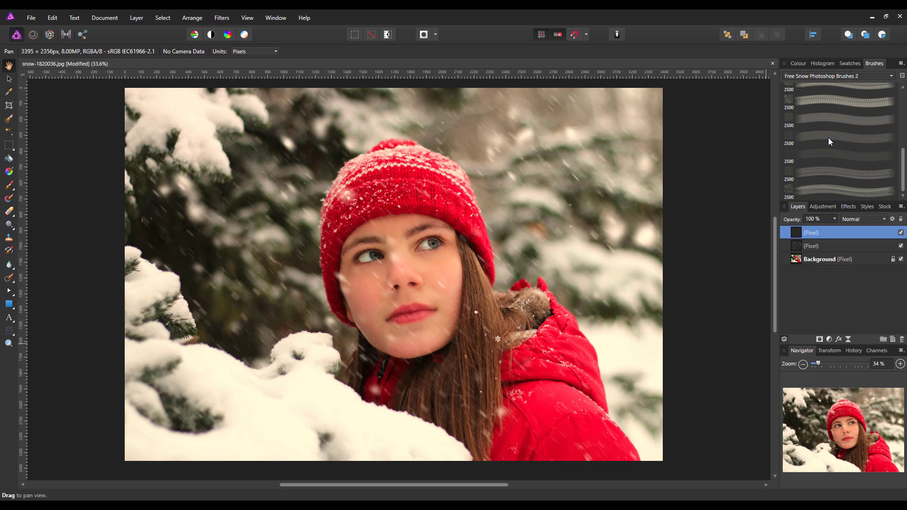
{"action": "left_click", "coordinate": [832, 155]}
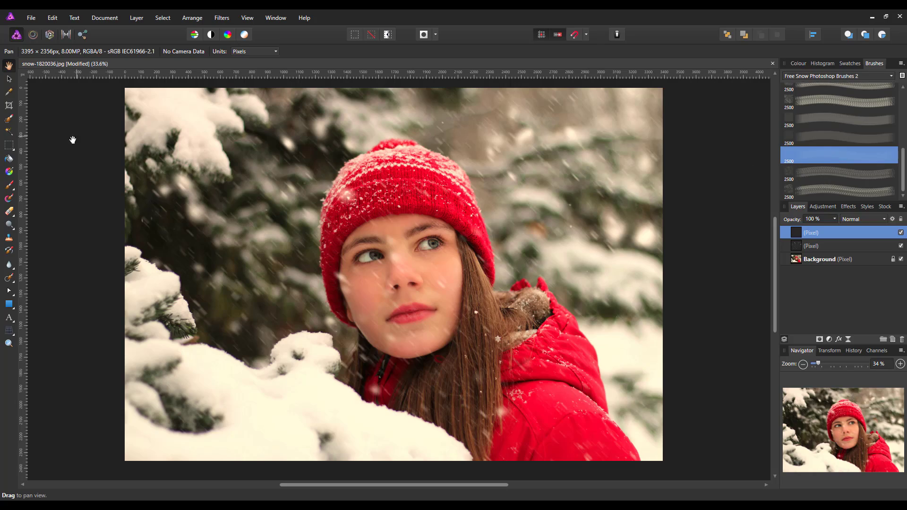
Step: Enlarge the snow brush to 4096 px and paint fine flakes over the whole portrait
{"action": "left_click", "coordinate": [8, 185]}
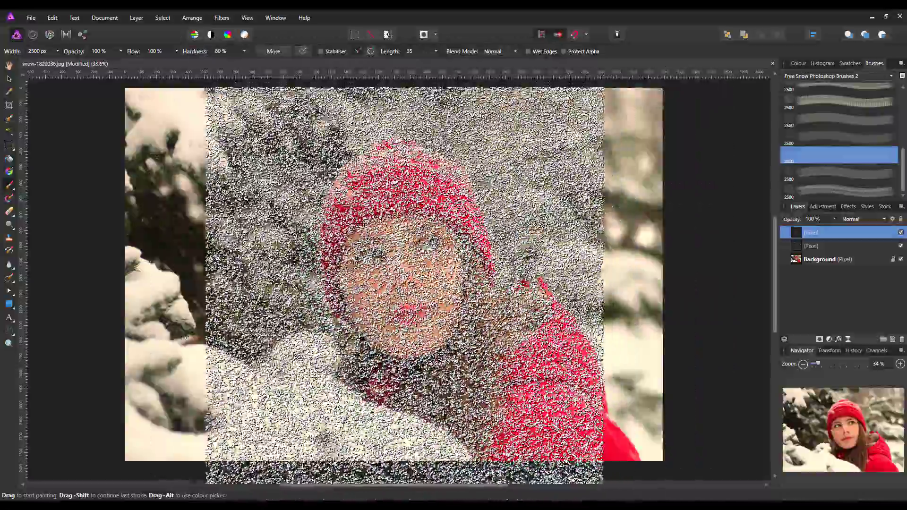
{"action": "key", "text": "bracketright"}
{"action": "key", "text": "bracketright"}
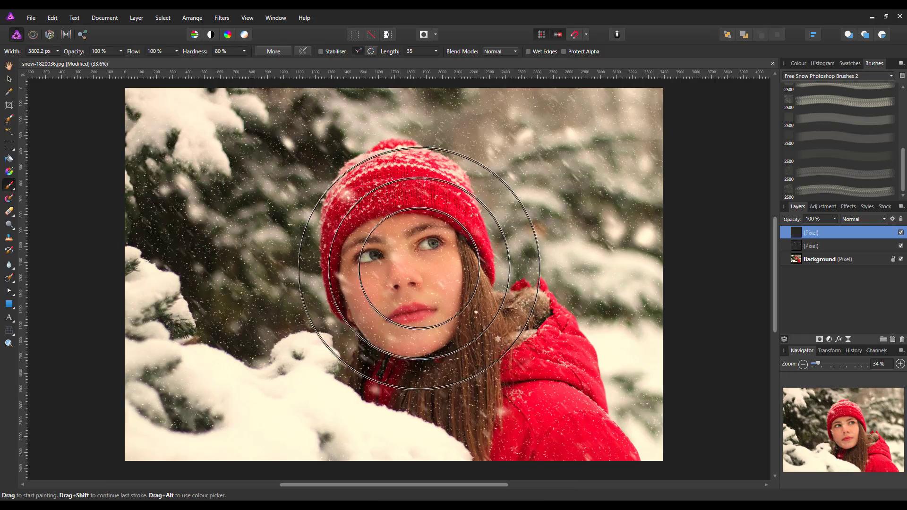
{"action": "key", "text": "bracketright"}
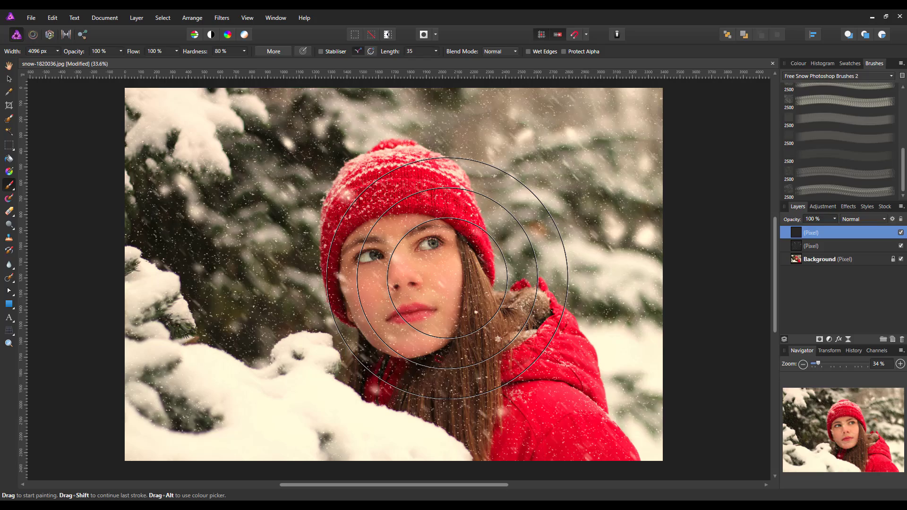
{"action": "left_click_drag", "start_coordinate": [448, 279], "coordinate": [454, 289]}
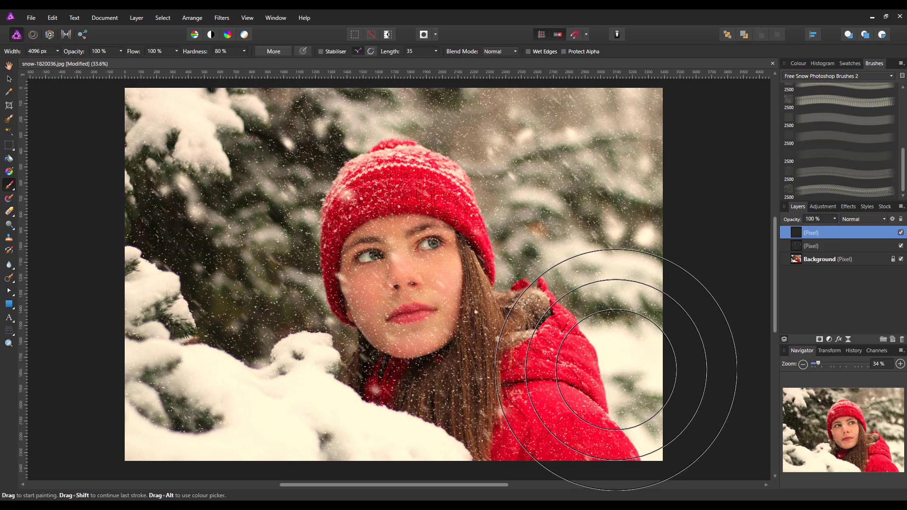
{"action": "left_click", "coordinate": [9, 65]}
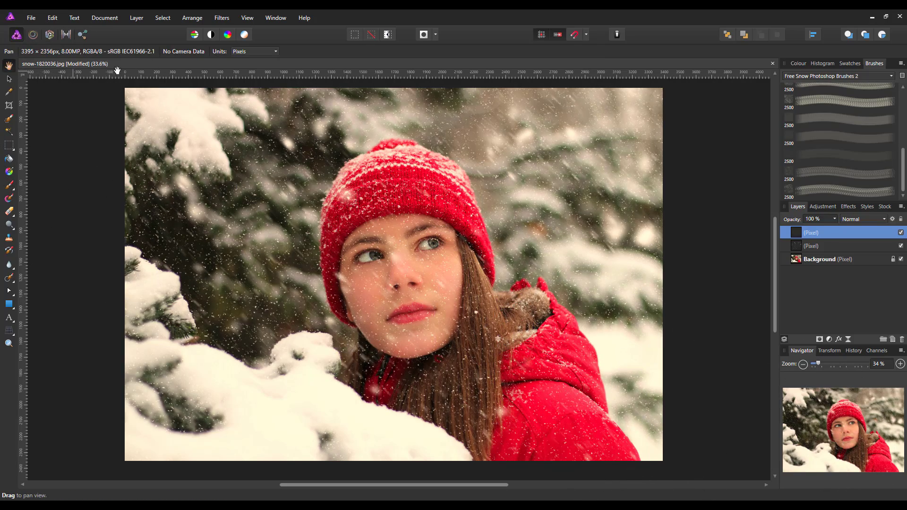
Step: Motion-blur the second snow layer at 315° with an 8 px radius
{"action": "left_click", "coordinate": [221, 18]}
{"action": "mouse_move", "coordinate": [154, 38]}
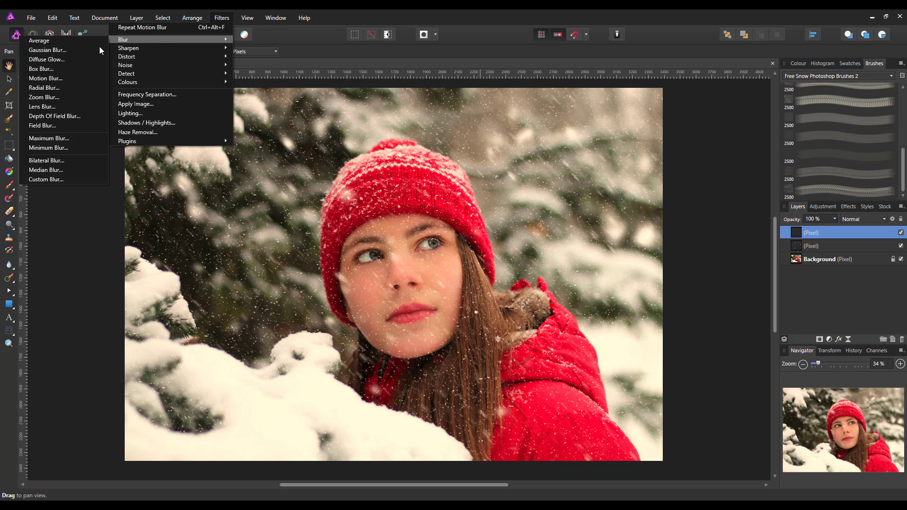
{"action": "left_click", "coordinate": [45, 78]}
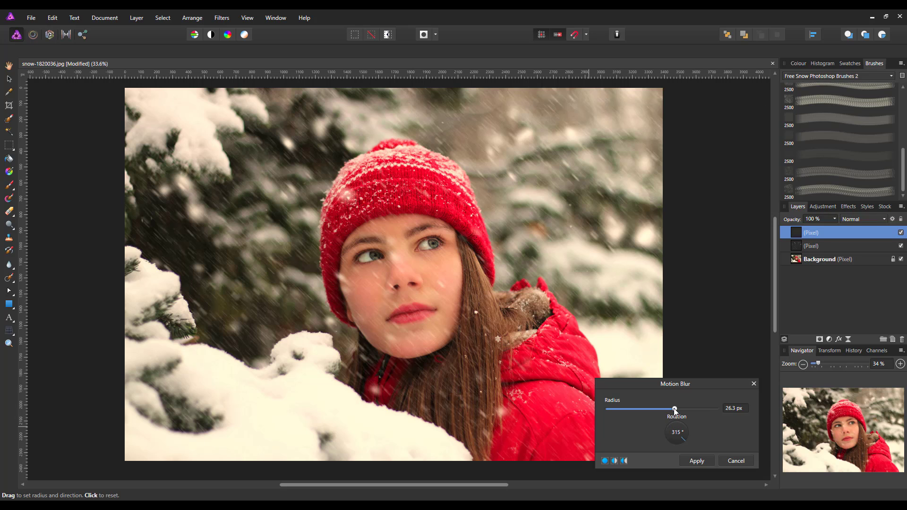
{"action": "left_click_drag", "start_coordinate": [674, 409], "coordinate": [654, 409]}
{"action": "left_click_drag", "start_coordinate": [651, 409], "coordinate": [650, 409]}
{"action": "left_click", "coordinate": [696, 461]}
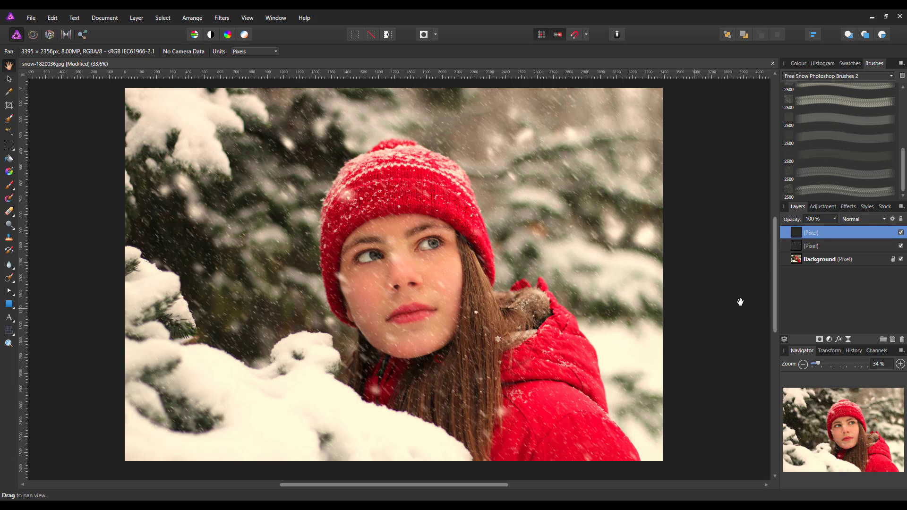
Step: Group the two snow layers together and add a mask to the new group
{"action": "left_click", "coordinate": [844, 246], "text": "shift"}
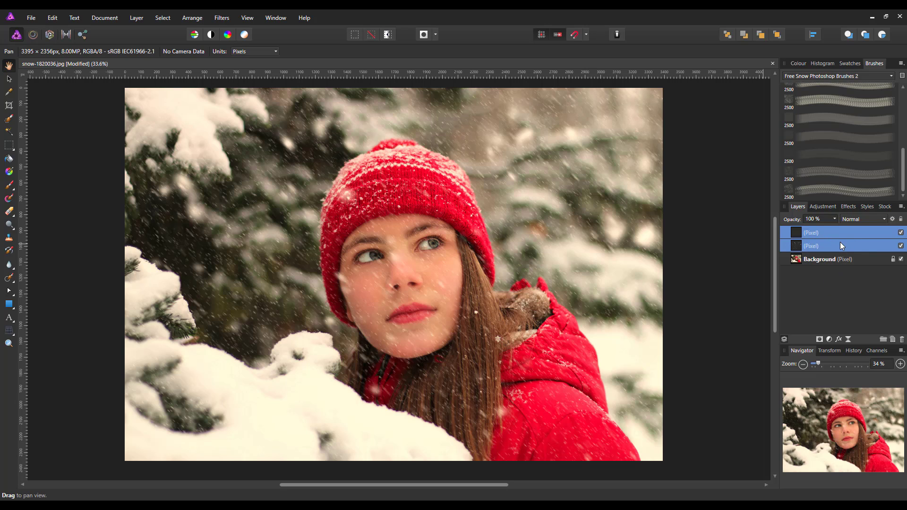
{"action": "right_click", "coordinate": [840, 235]}
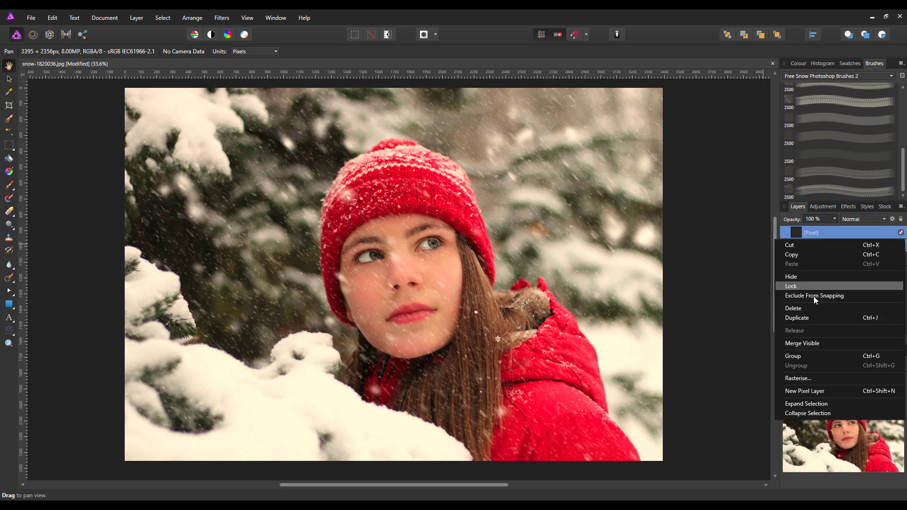
{"action": "left_click", "coordinate": [806, 353]}
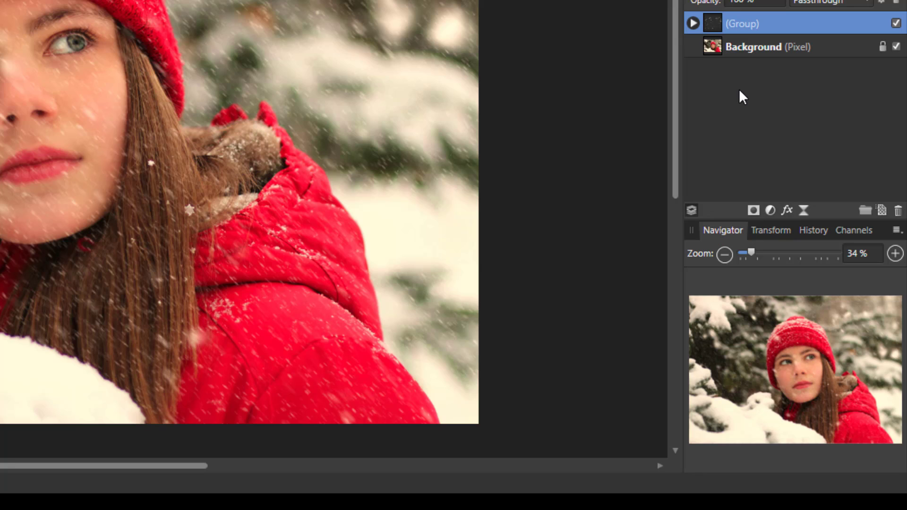
{"action": "left_click", "coordinate": [752, 211]}
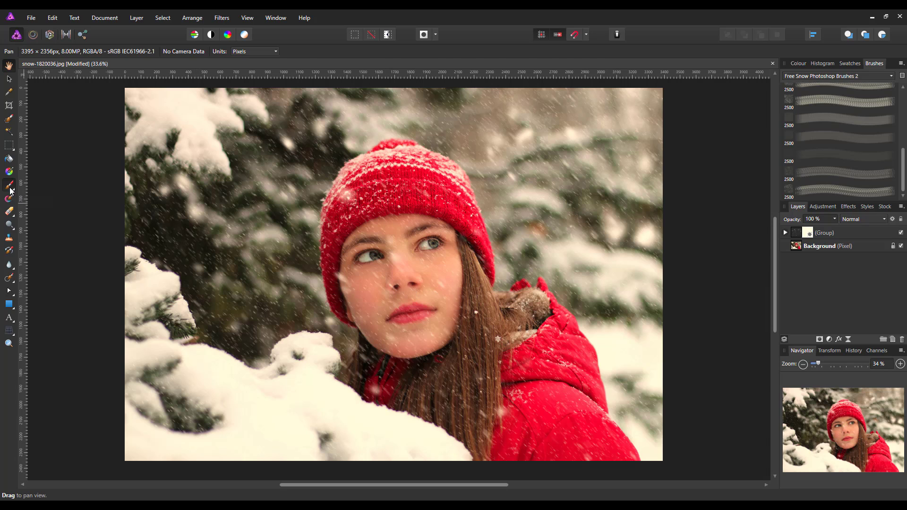
Step: Choose the Basic category's soft round Paint Brush and enlarge it to about 225 px
{"action": "left_click", "coordinate": [10, 187]}
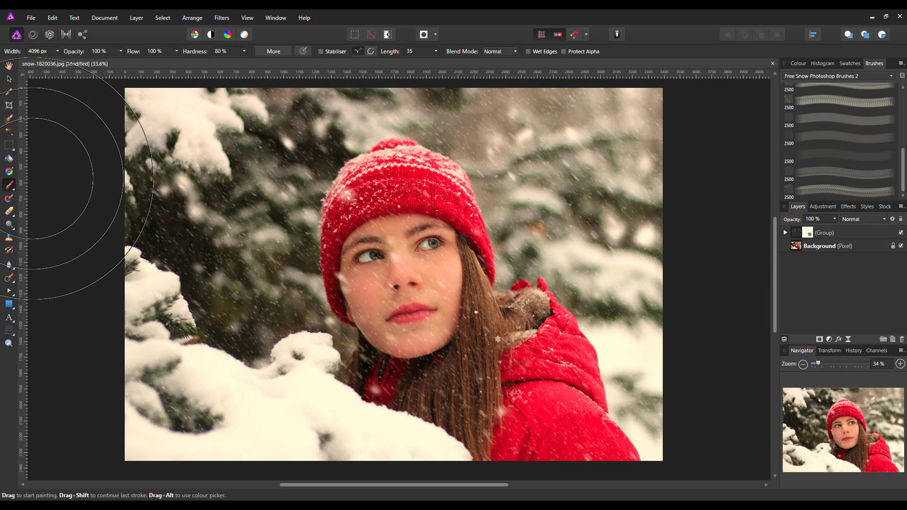
{"action": "left_click", "coordinate": [891, 76]}
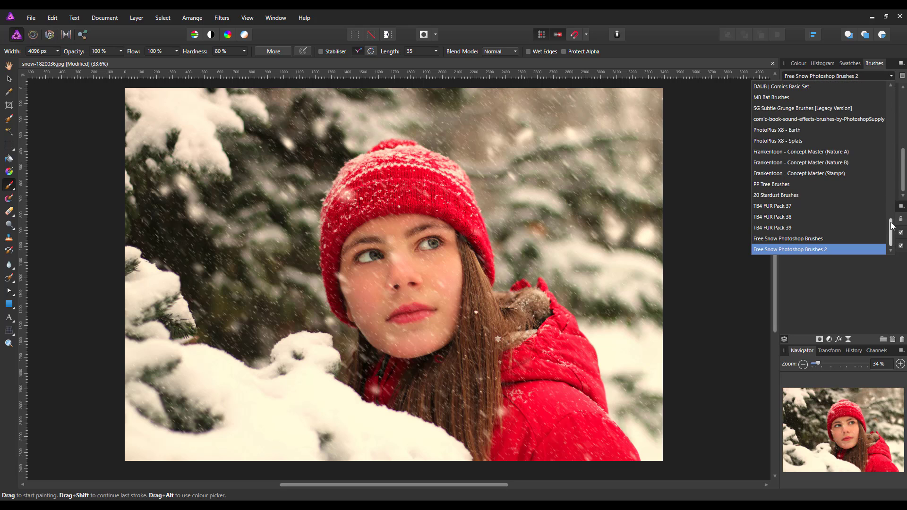
{"action": "left_click_drag", "start_coordinate": [891, 223], "coordinate": [890, 93]}
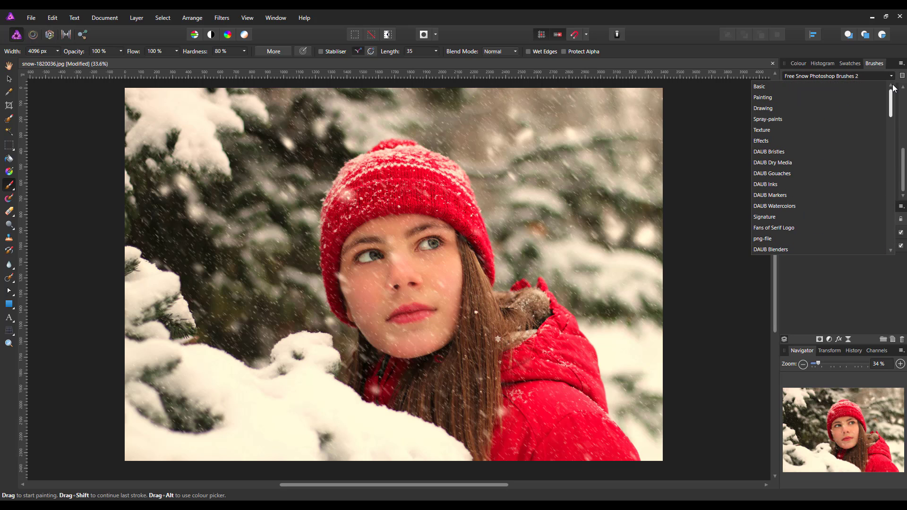
{"action": "left_click", "coordinate": [767, 87]}
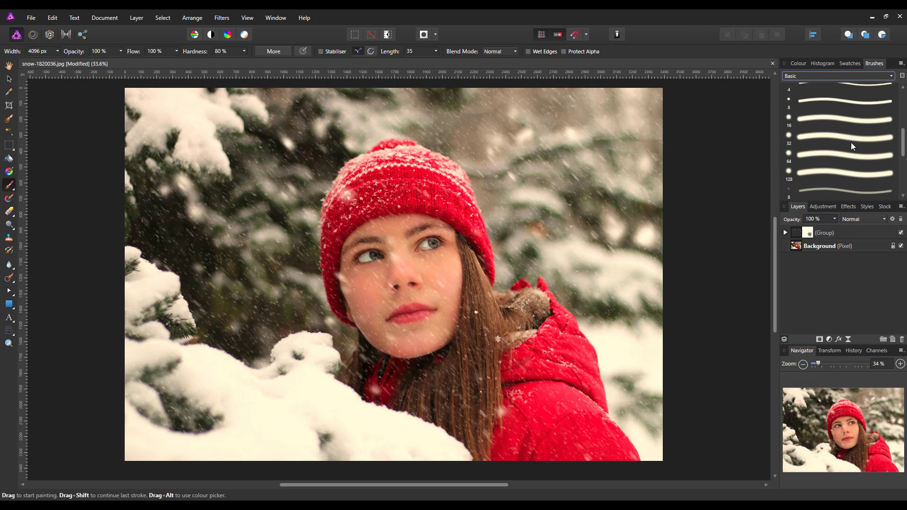
{"action": "left_click", "coordinate": [853, 156]}
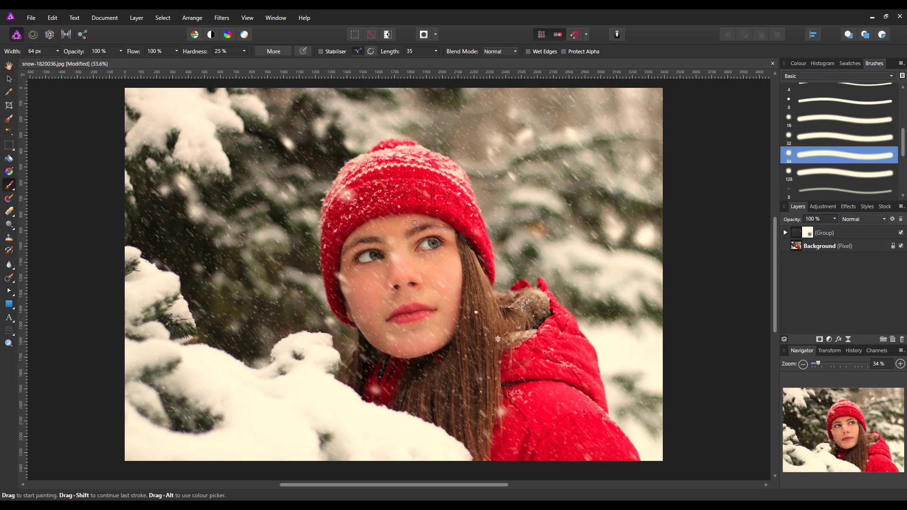
{"action": "key", "text": "bracketright"}
{"action": "key", "text": "bracketright"}
{"action": "key", "text": "bracketright"}
{"action": "key", "text": "bracketright"}
{"action": "key", "text": "bracketright"}
{"action": "key", "text": "bracketright"}
{"action": "key", "text": "bracketright"}
{"action": "key", "text": "bracketright"}
{"action": "key", "text": "bracketright"}
{"action": "key", "text": "bracketright"}
{"action": "key", "text": "bracketright"}
{"action": "key", "text": "bracketright"}
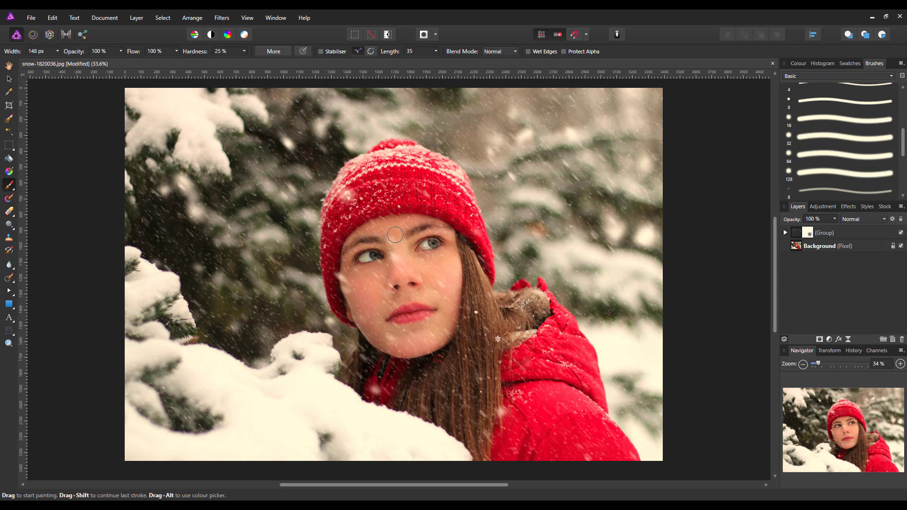
{"action": "key", "text": "bracketright"}
{"action": "key", "text": "bracketright"}
Step: Set brush hardness to 7% and opacity to 49%, then expand the snow group to show its mask
{"action": "left_click", "coordinate": [244, 51]}
{"action": "left_click", "coordinate": [121, 51]}
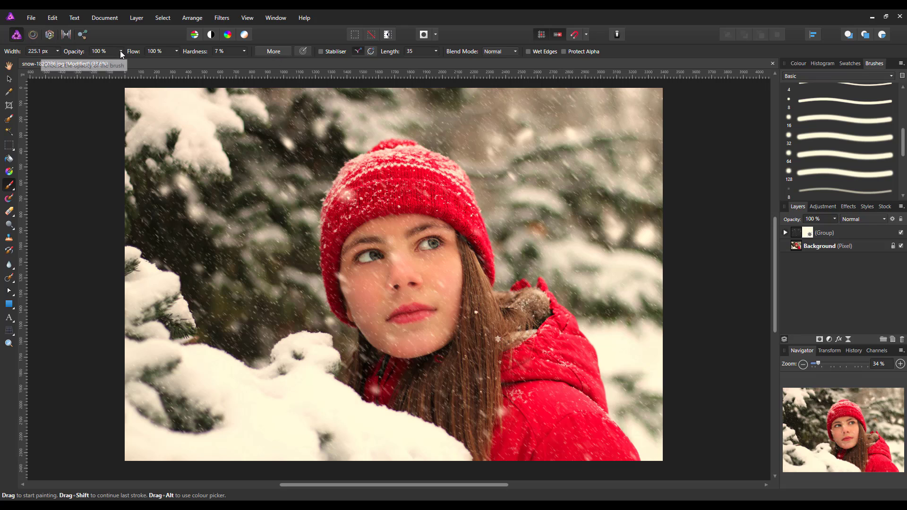
{"action": "left_click", "coordinate": [120, 51]}
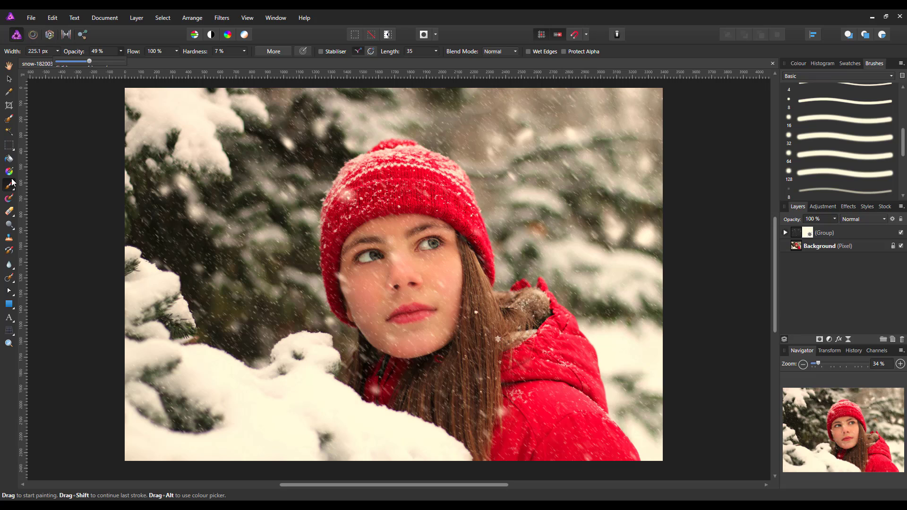
{"action": "left_click", "coordinate": [103, 156]}
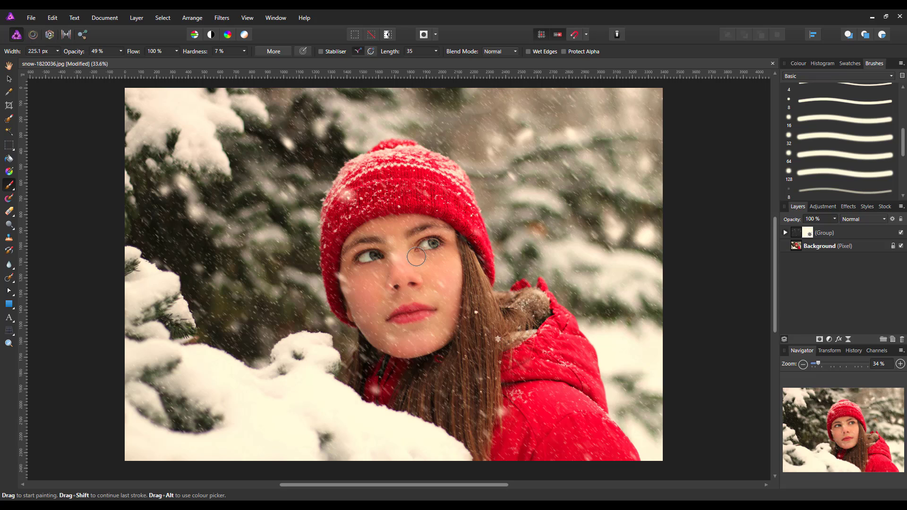
{"action": "left_click", "coordinate": [785, 233]}
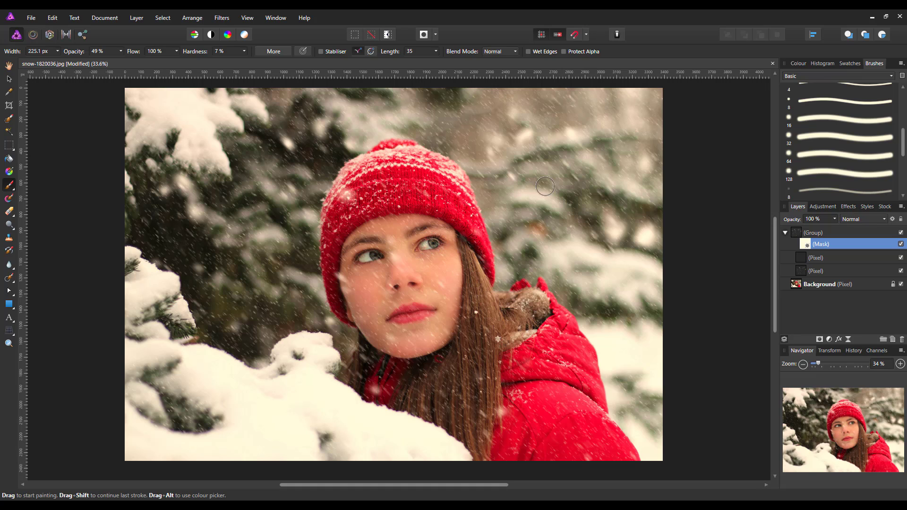
{"action": "left_click", "coordinate": [798, 63]}
Step: Make black the painting colour and lower the brush hardness to 4%
{"action": "left_click", "coordinate": [797, 83]}
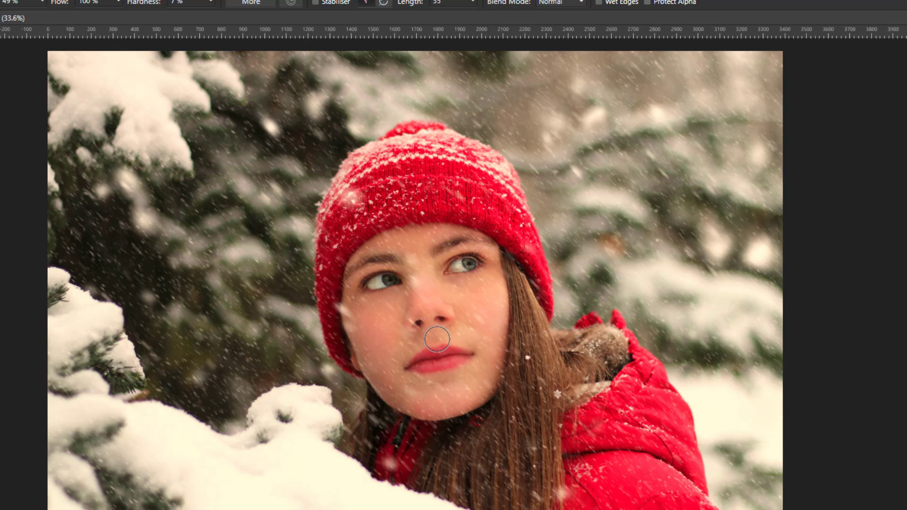
{"action": "left_click", "coordinate": [211, 3]}
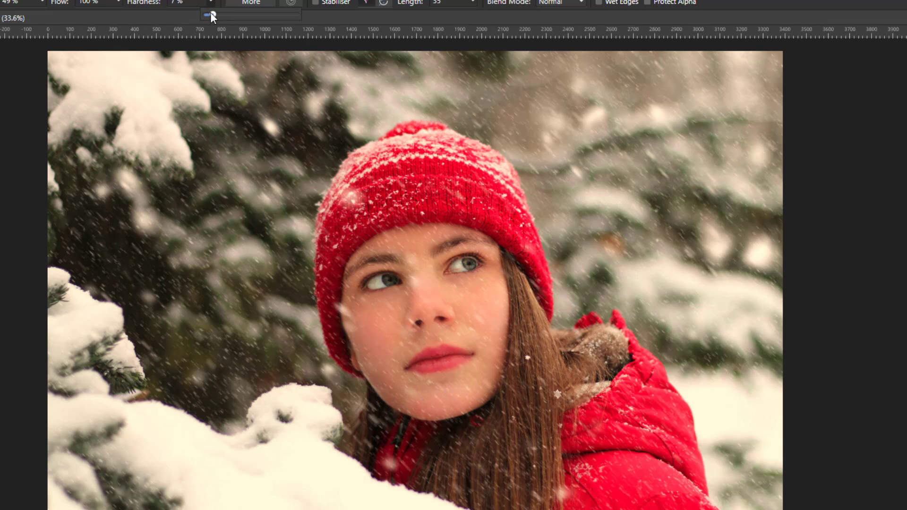
{"action": "left_click_drag", "start_coordinate": [213, 14], "coordinate": [209, 14]}
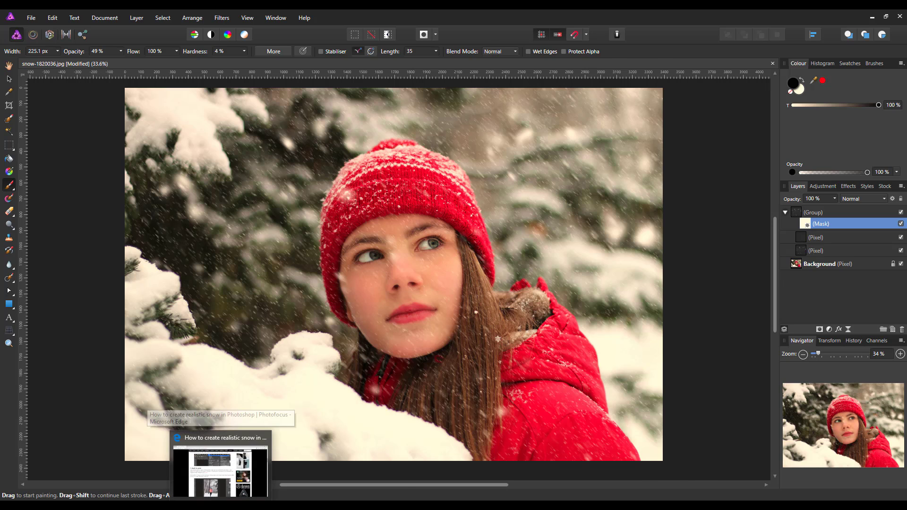
Step: Read through the photofocus snow tutorial in Edge, then return to the article's top
{"action": "left_click", "coordinate": [222, 468]}
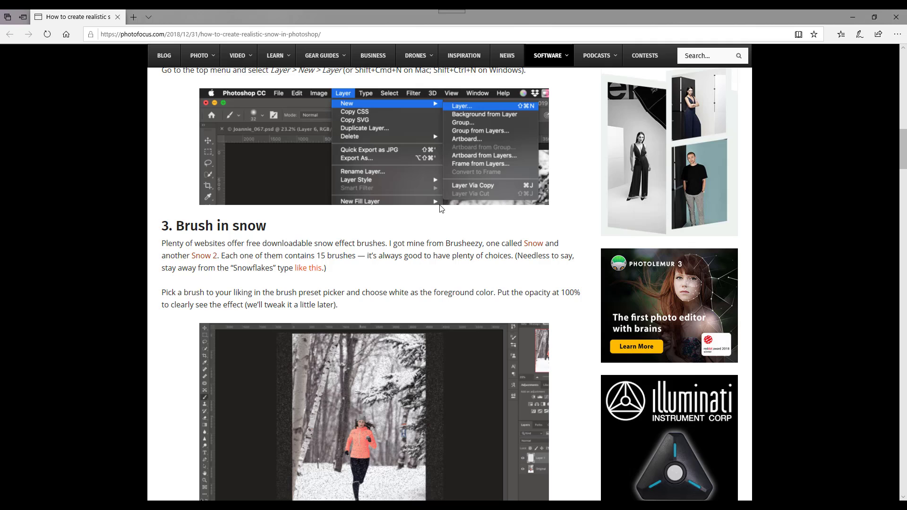
{"action": "scroll", "coordinate": [439, 239], "scroll_direction": "down", "scroll_amount": 10}
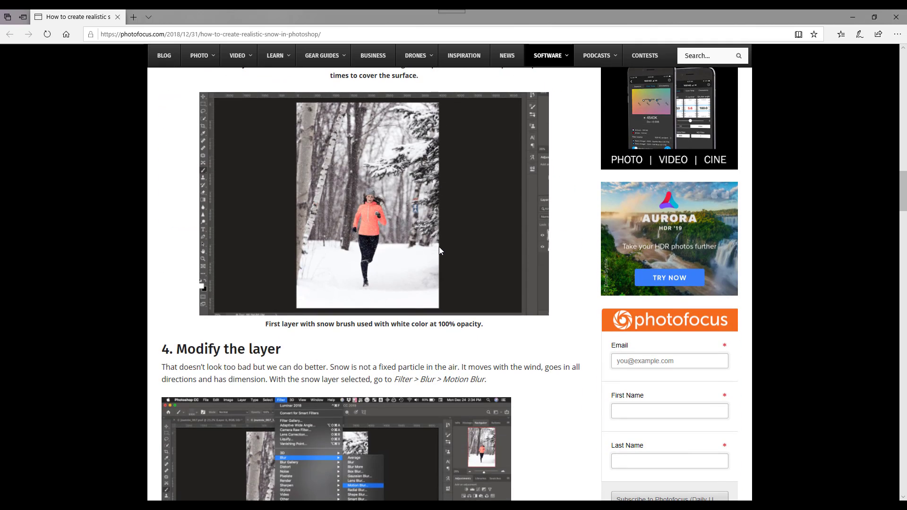
{"action": "scroll", "coordinate": [440, 250], "scroll_direction": "down", "scroll_amount": 6}
{"action": "scroll", "coordinate": [437, 256], "scroll_direction": "down", "scroll_amount": 7}
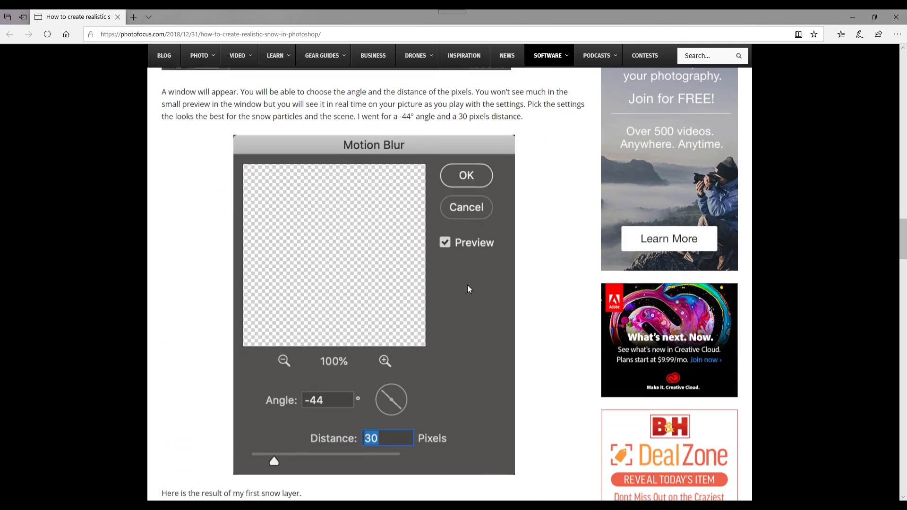
{"action": "scroll", "coordinate": [540, 342], "scroll_direction": "down", "scroll_amount": 10}
{"action": "scroll", "coordinate": [542, 348], "scroll_direction": "down", "scroll_amount": 5}
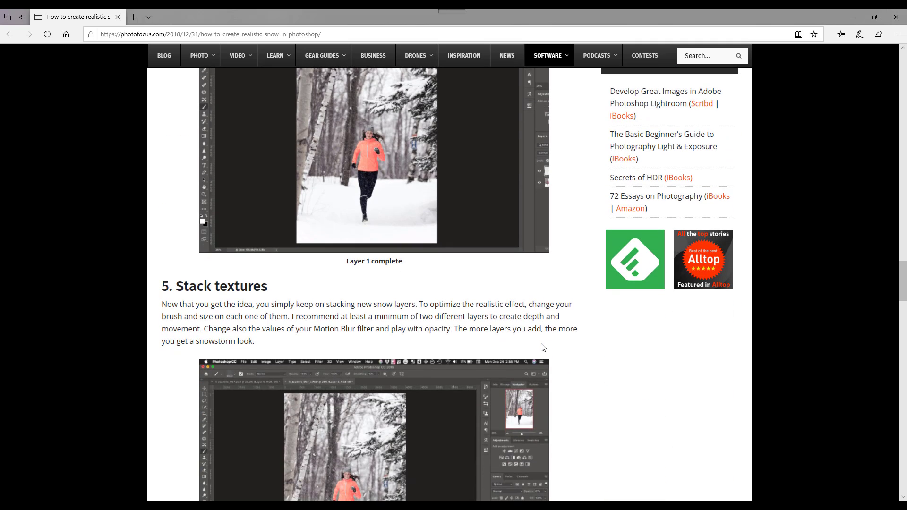
{"action": "scroll", "coordinate": [542, 349], "scroll_direction": "down", "scroll_amount": 12}
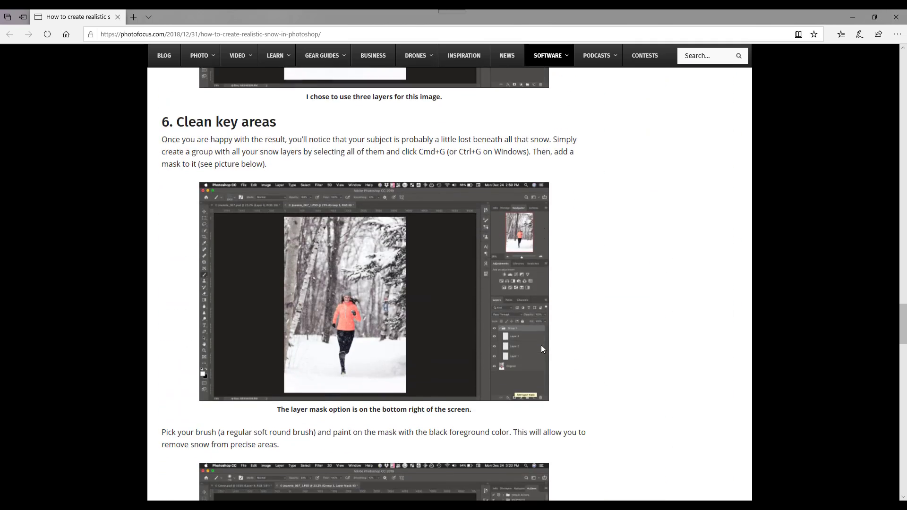
{"action": "scroll", "coordinate": [272, 312], "scroll_direction": "down", "scroll_amount": 4}
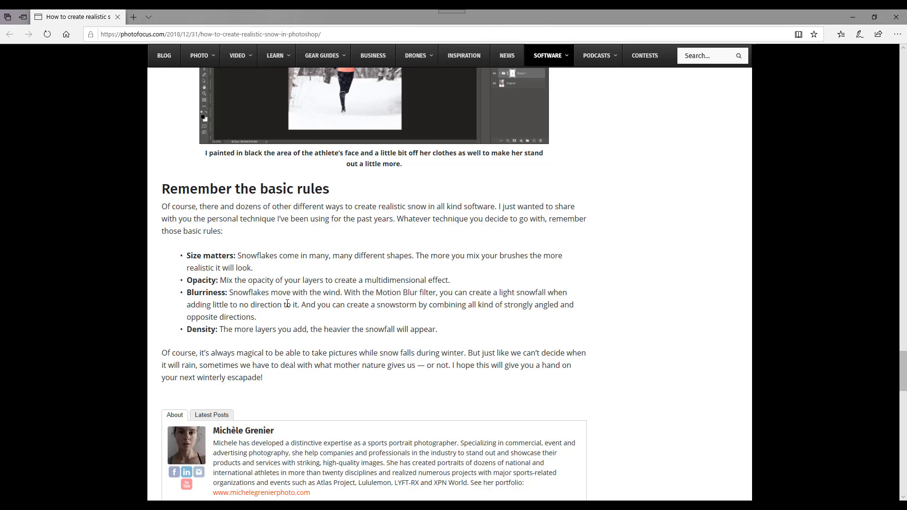
{"action": "scroll", "coordinate": [251, 330], "scroll_direction": "up", "scroll_amount": 1}
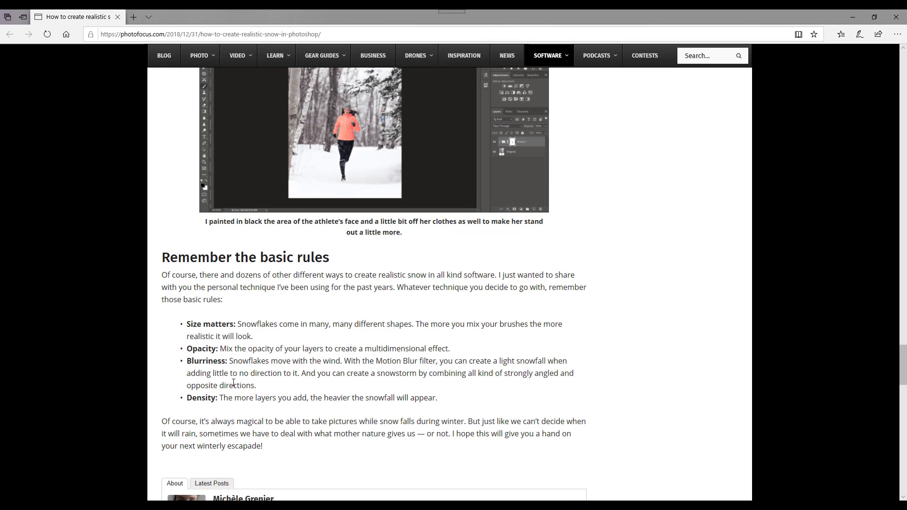
{"action": "scroll", "coordinate": [420, 359], "scroll_direction": "up", "scroll_amount": 20}
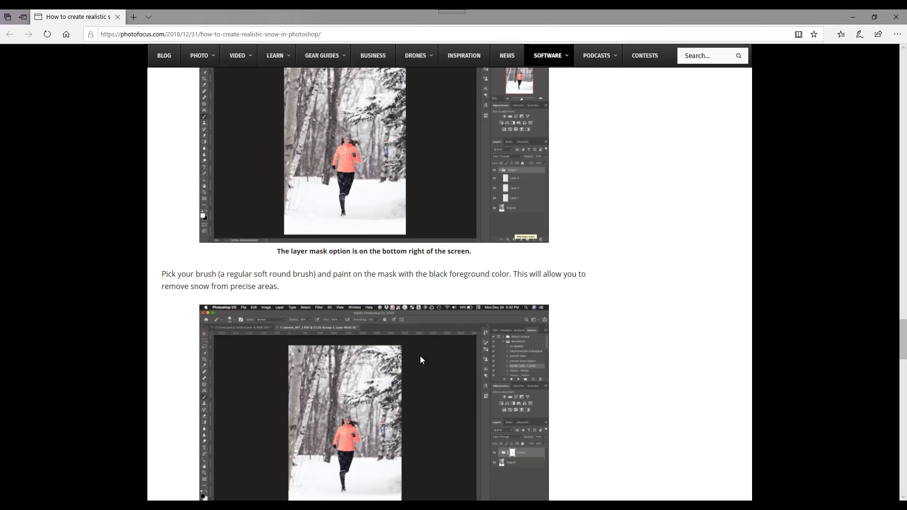
{"action": "scroll", "coordinate": [607, 253], "scroll_direction": "up", "scroll_amount": 15}
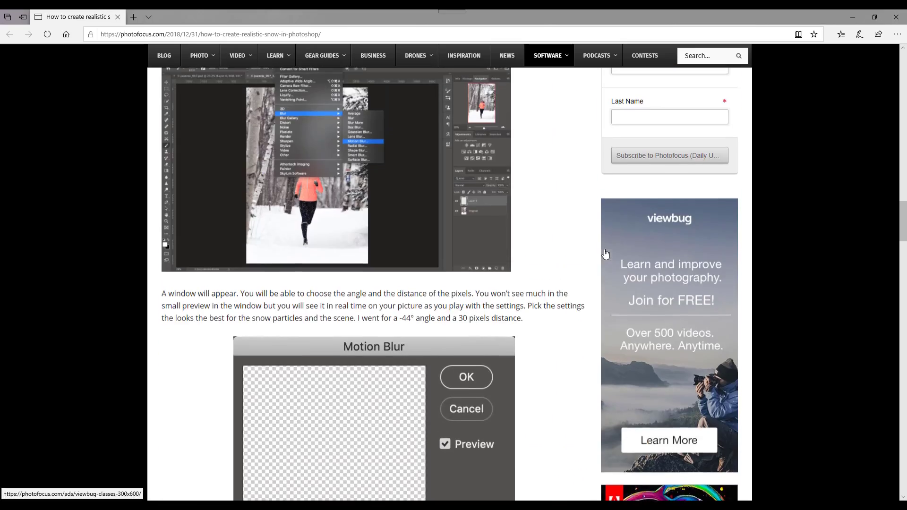
{"action": "scroll", "coordinate": [561, 229], "scroll_direction": "up", "scroll_amount": 15}
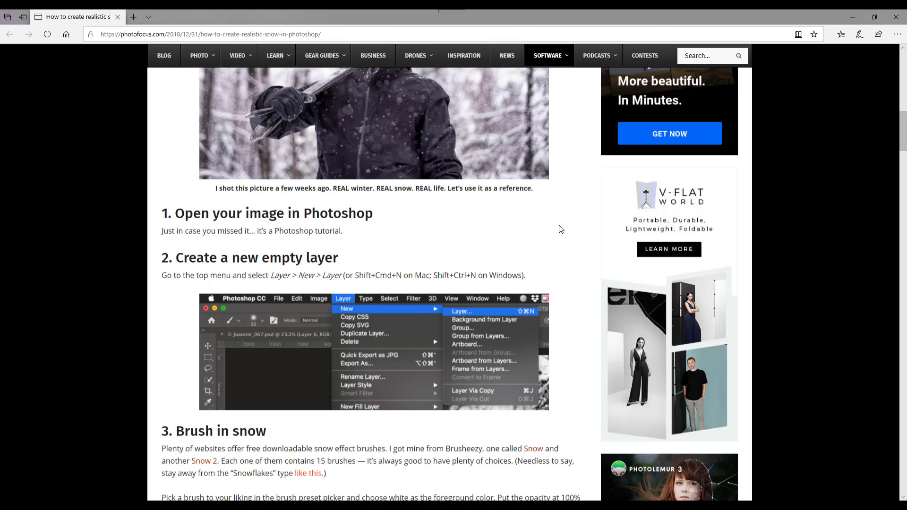
{"action": "scroll", "coordinate": [566, 208], "scroll_direction": "up", "scroll_amount": 8}
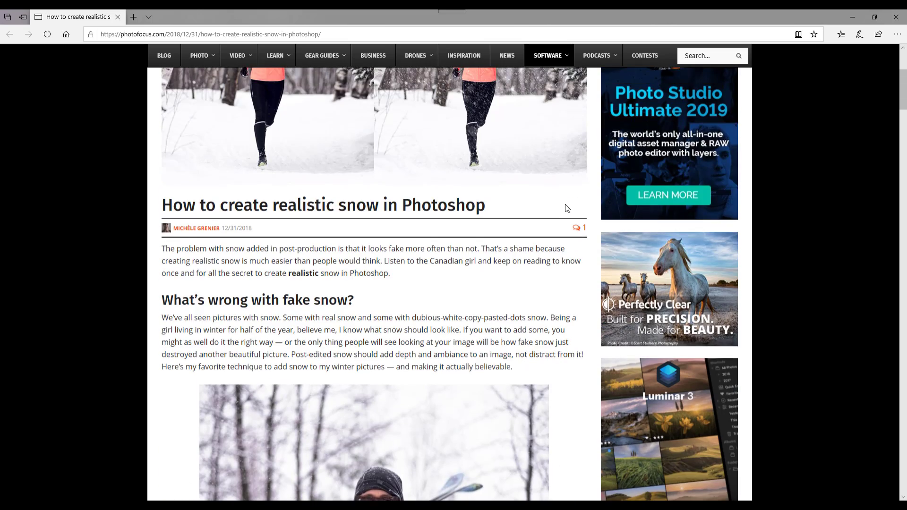